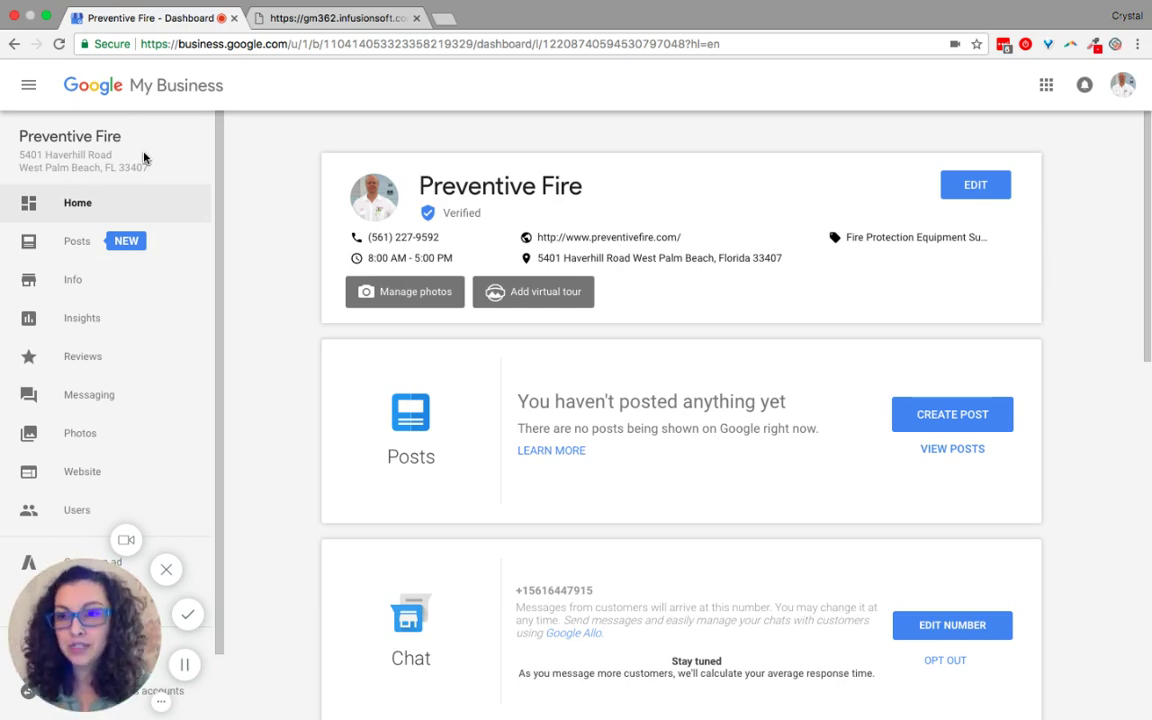
Step: Start a new post for the Preventive Fire listing and add a Buy button to it
{"action": "left_click", "coordinate": [66, 238]}
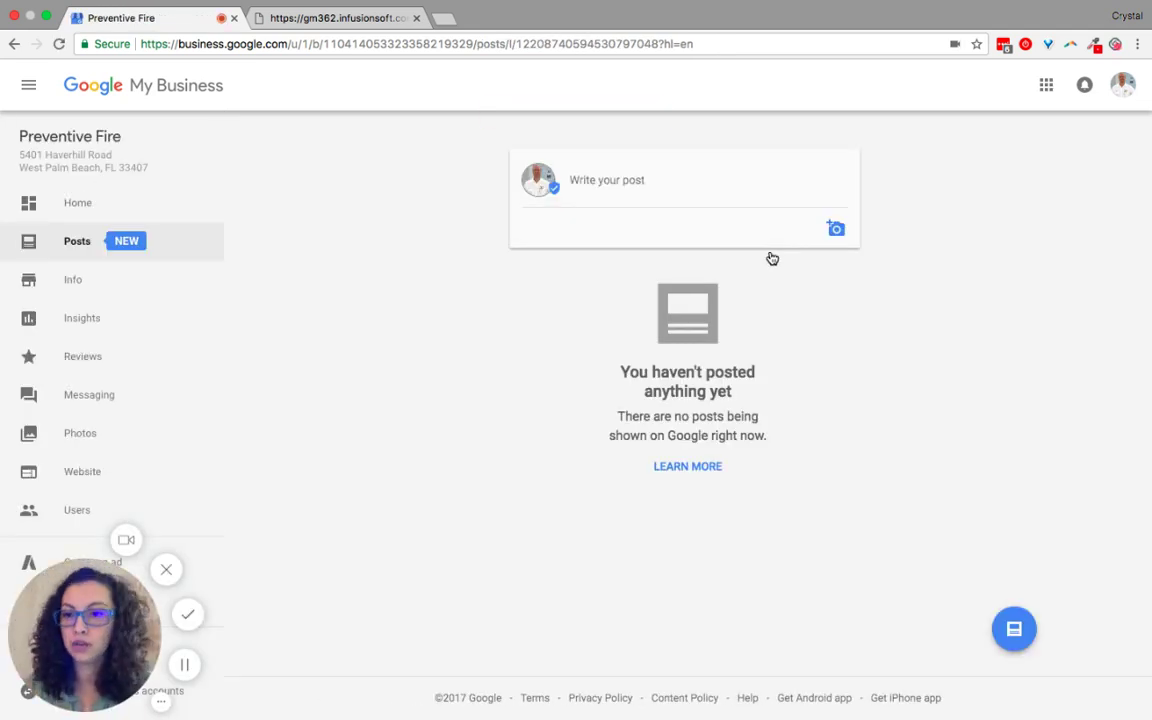
{"action": "left_click", "coordinate": [676, 187]}
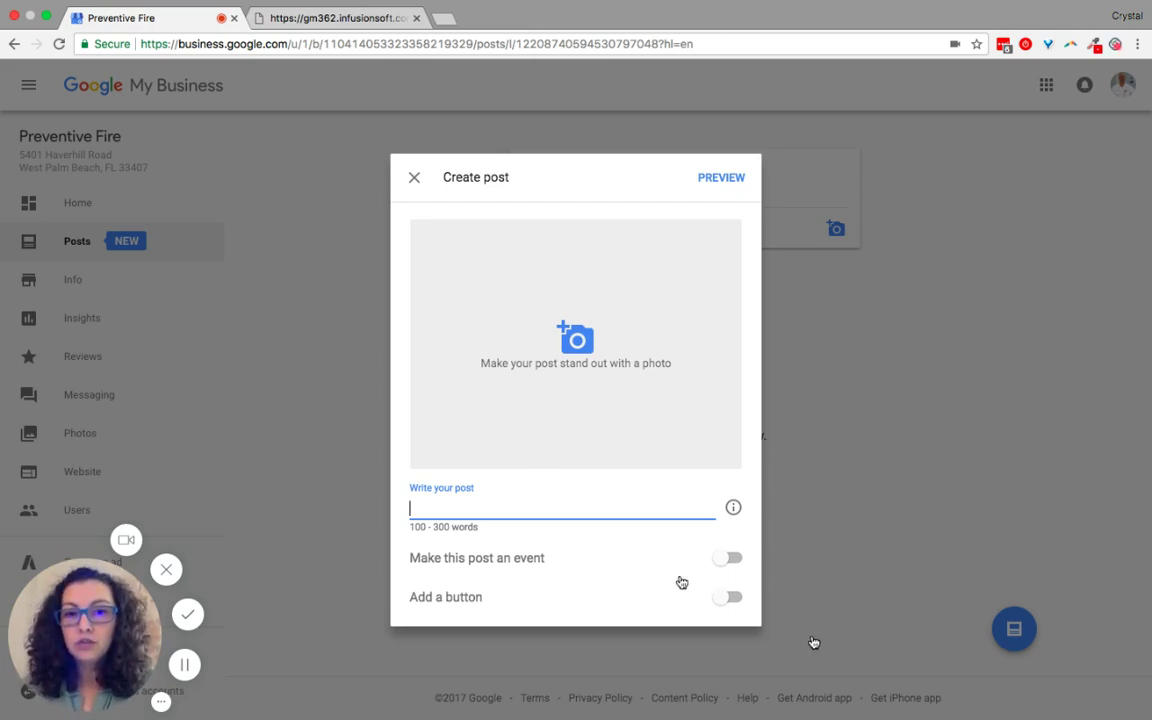
{"action": "left_click", "coordinate": [731, 598]}
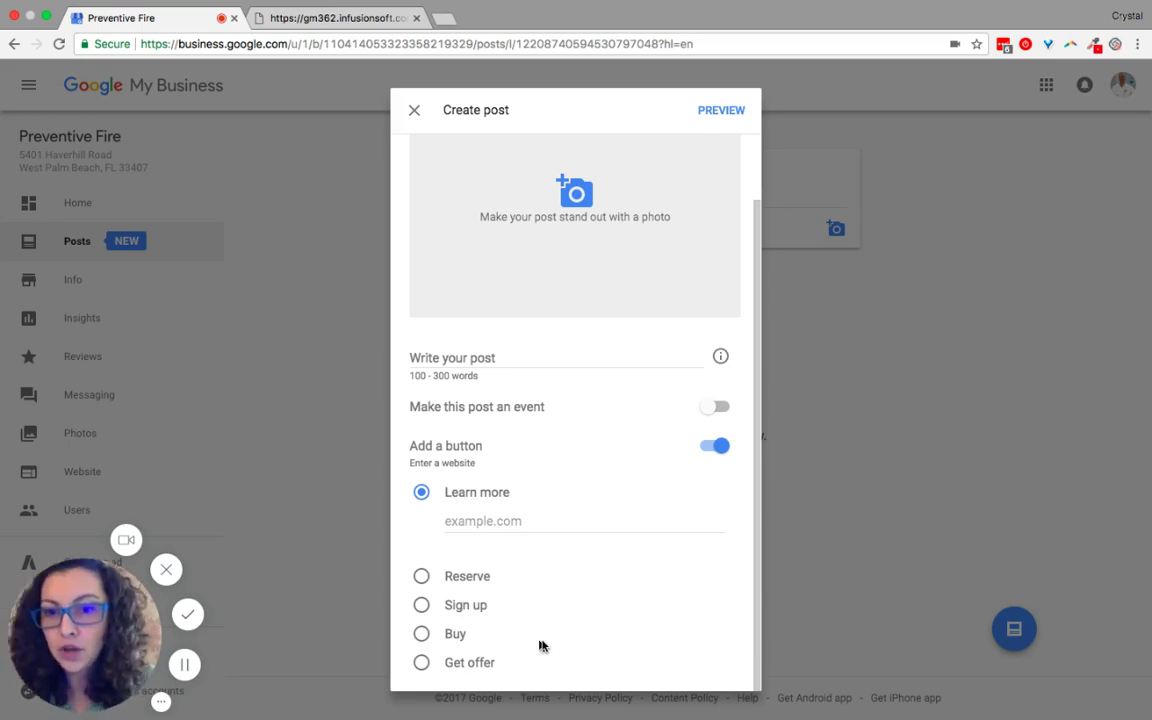
{"action": "left_click", "coordinate": [422, 634]}
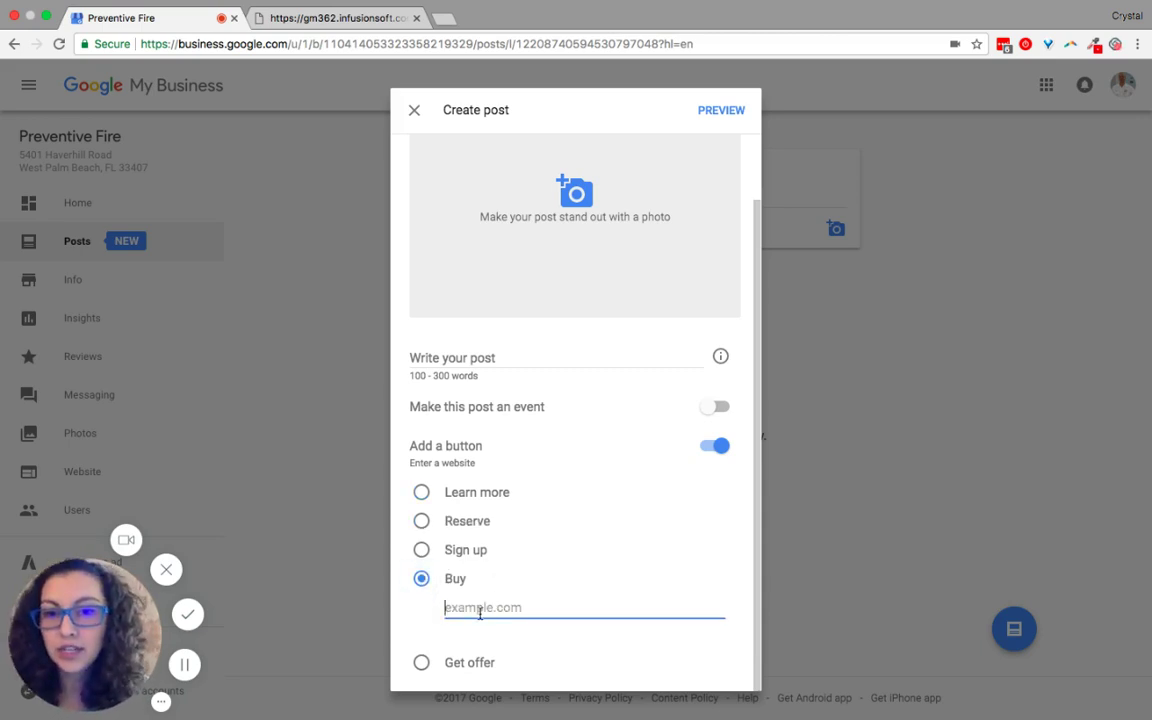
Step: Copy the web address of the First-Aid-Kit-Promo order form and paste it as the Buy button's link
{"action": "left_click", "coordinate": [316, 18]}
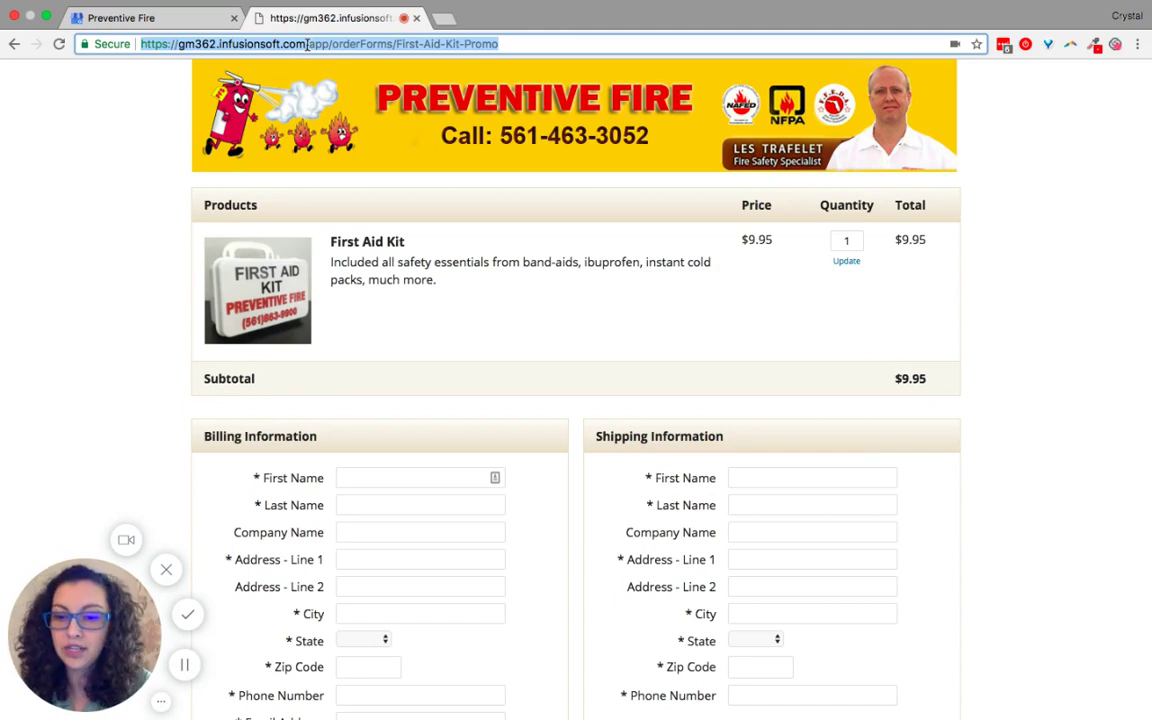
{"action": "right_click", "coordinate": [307, 44]}
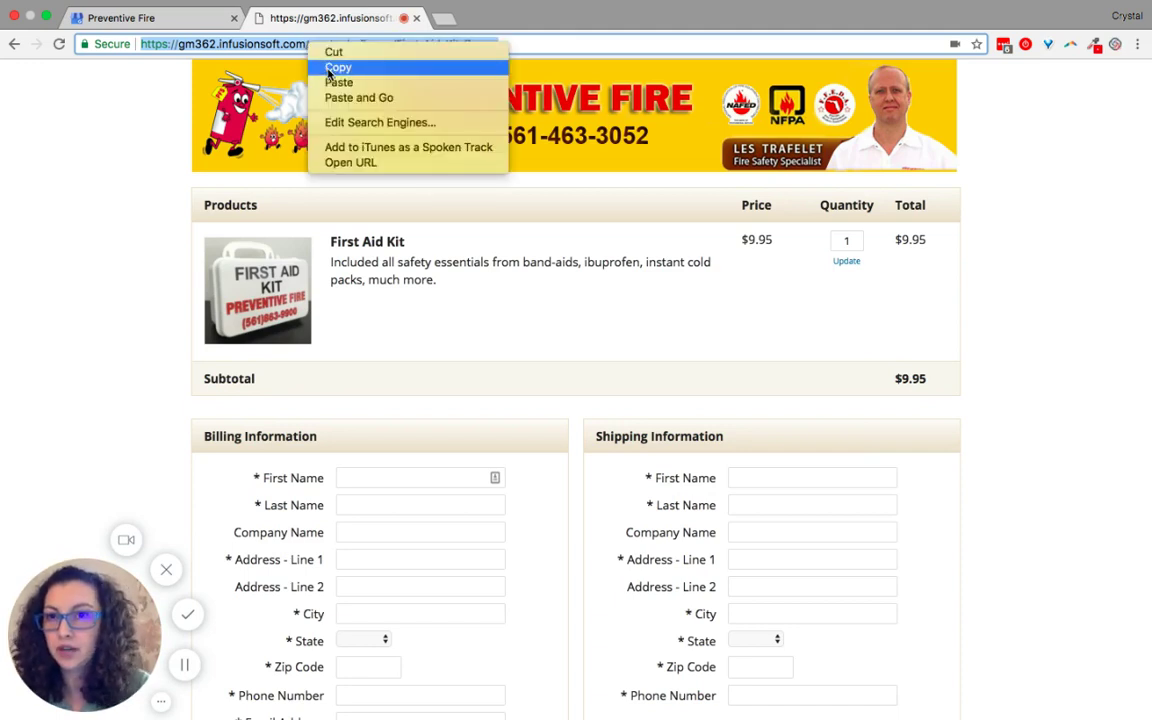
{"action": "left_click", "coordinate": [297, 67]}
{"action": "left_click", "coordinate": [180, 21]}
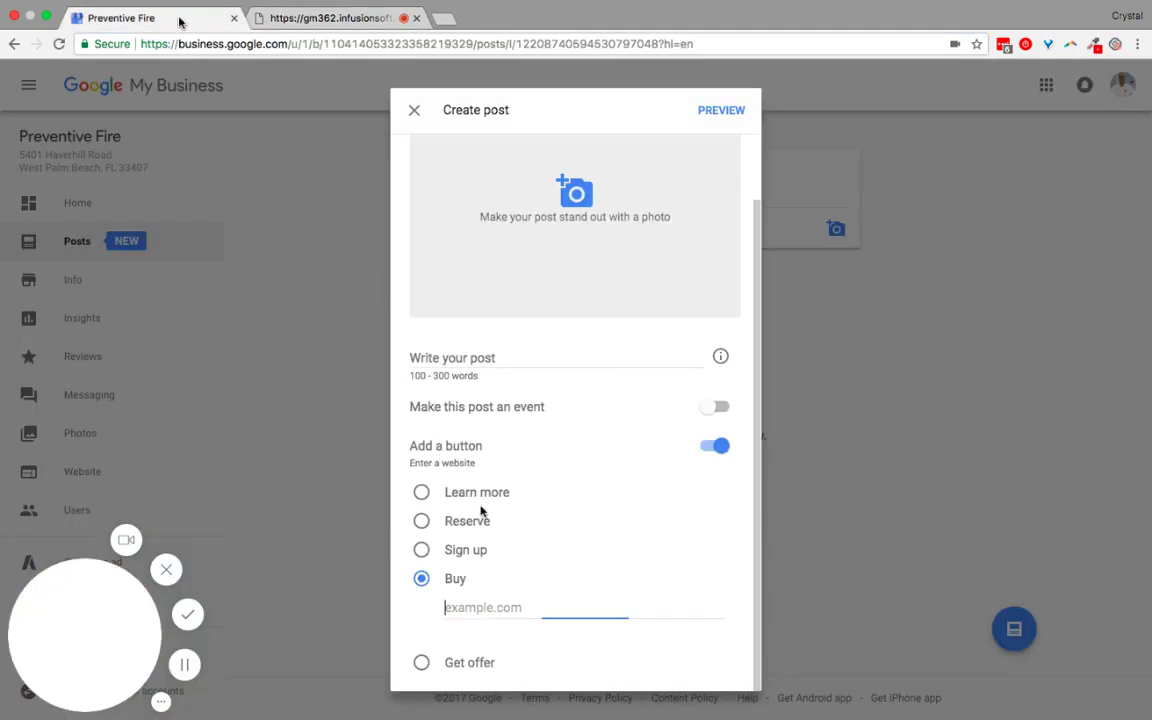
{"action": "left_click", "coordinate": [490, 608]}
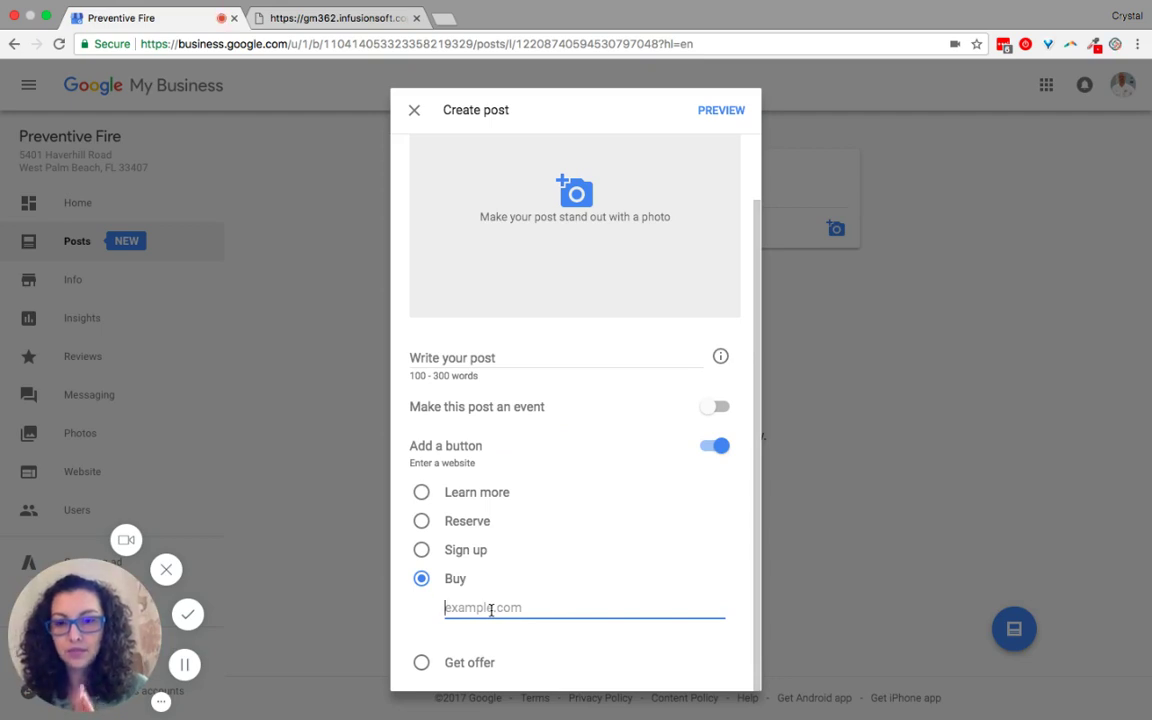
{"action": "key", "text": "super+v"}
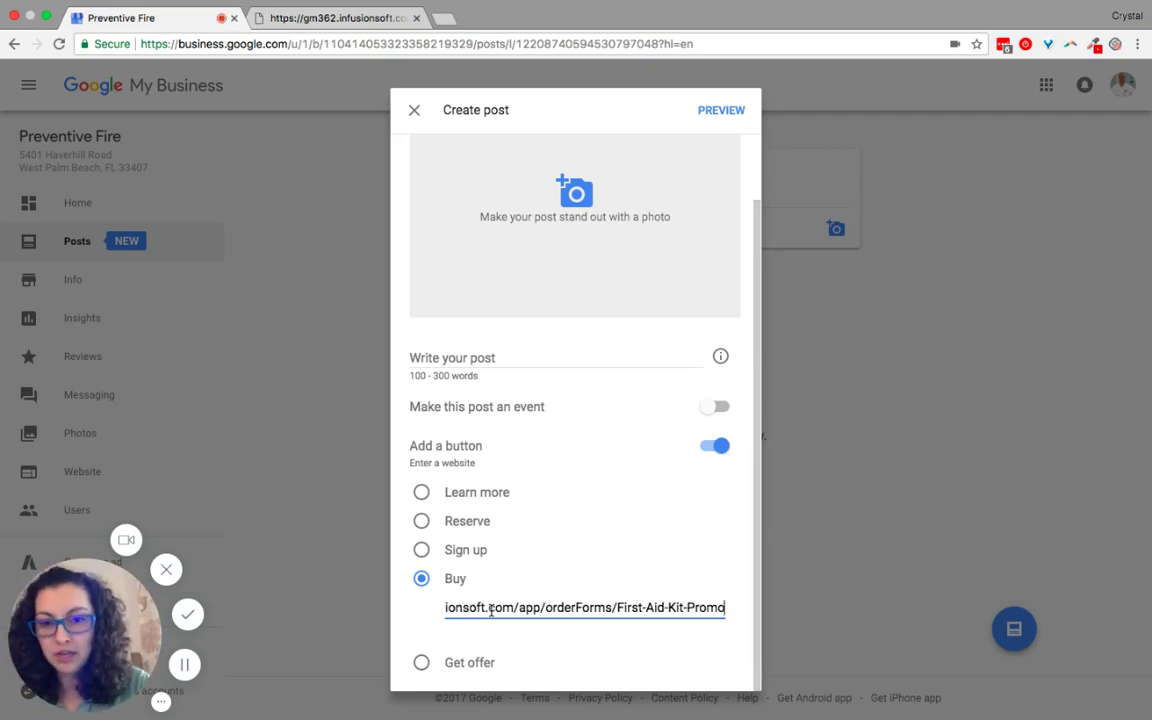
{"action": "right_click", "coordinate": [490, 608]}
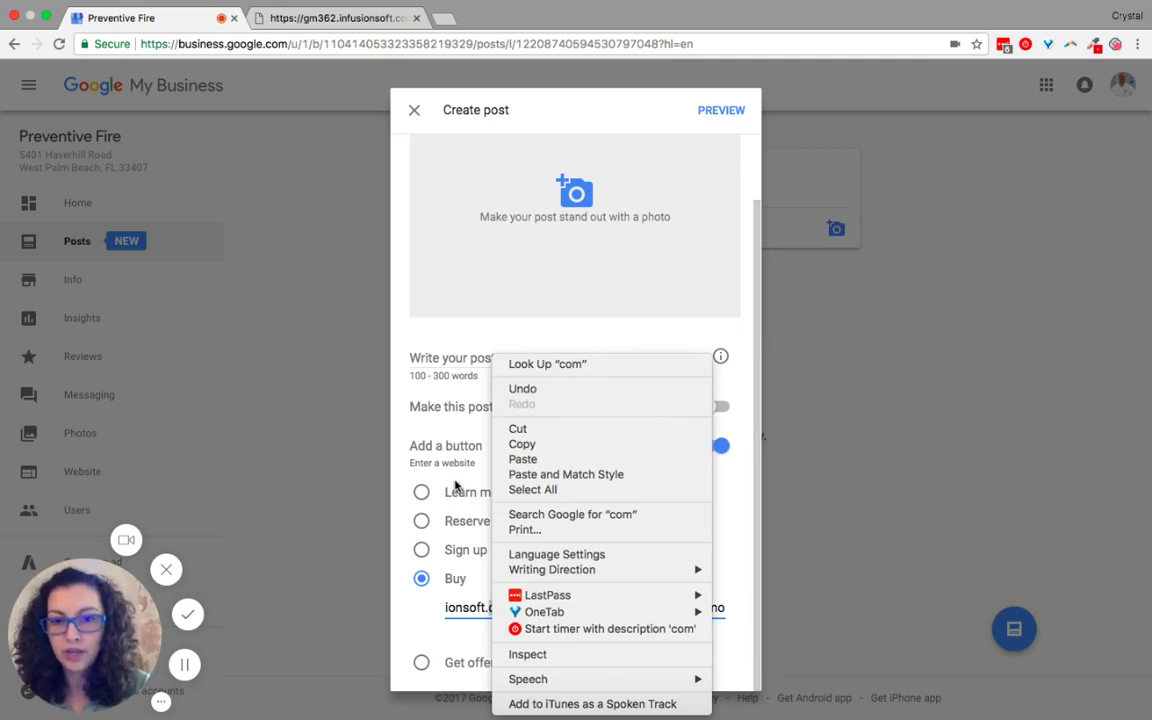
{"action": "left_click", "coordinate": [470, 500]}
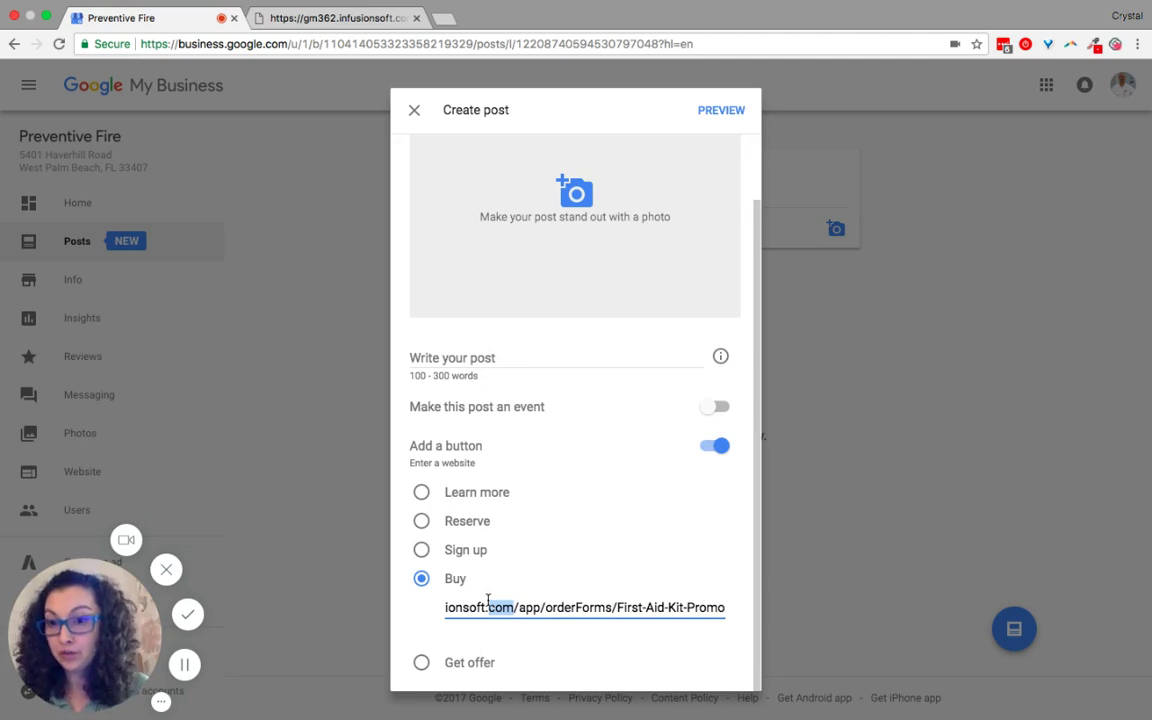
Step: Copy the closing "Call Preventive!" paragraph from the Pages document Lead Magnet Draft 3 and paste it as the post's text in Chrome
{"action": "left_click", "coordinate": [491, 355]}
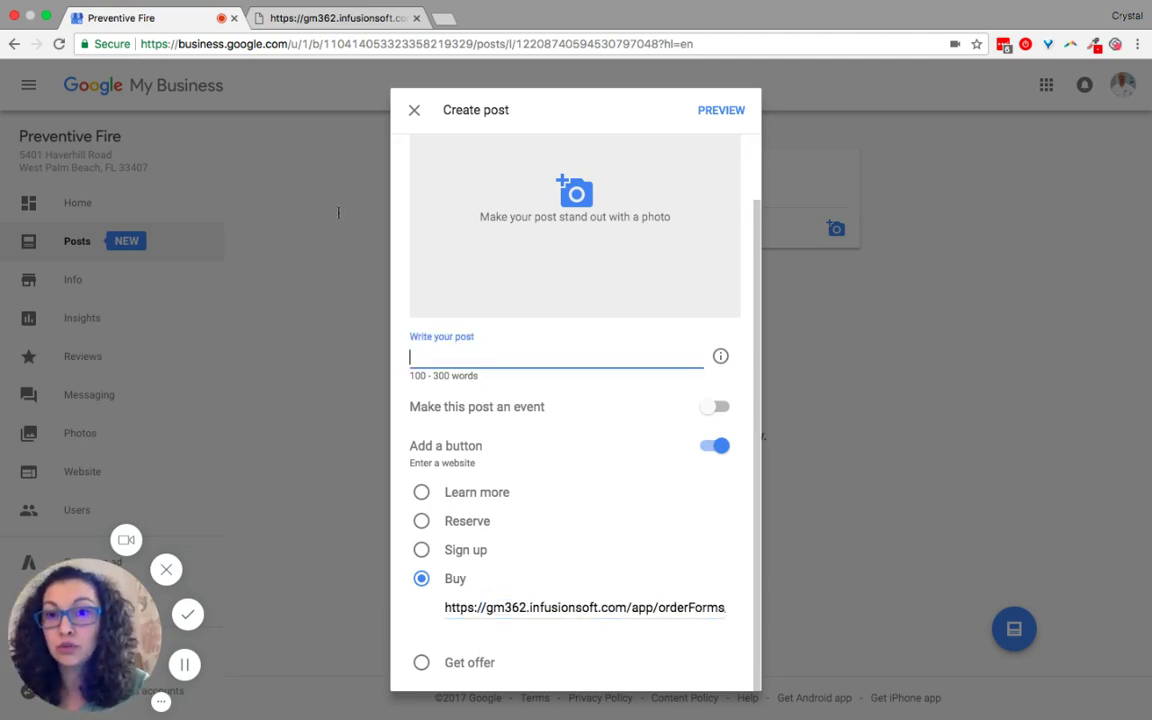
{"action": "left_click", "coordinate": [47, 17]}
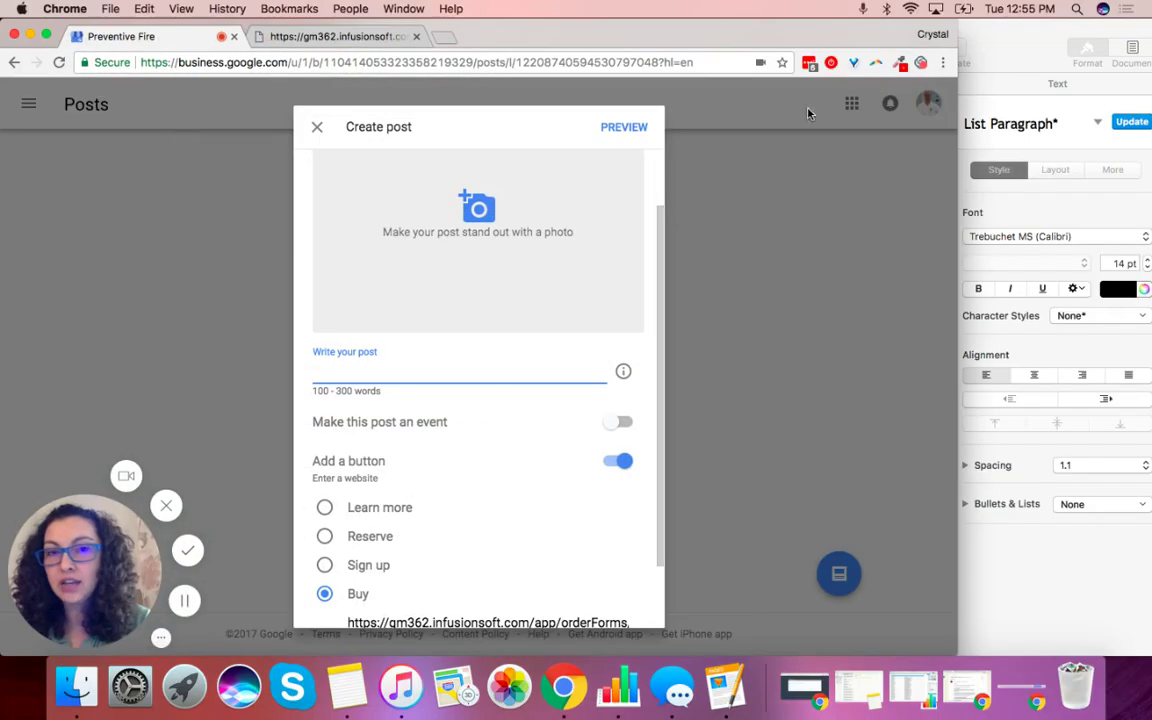
{"action": "left_click", "coordinate": [993, 78]}
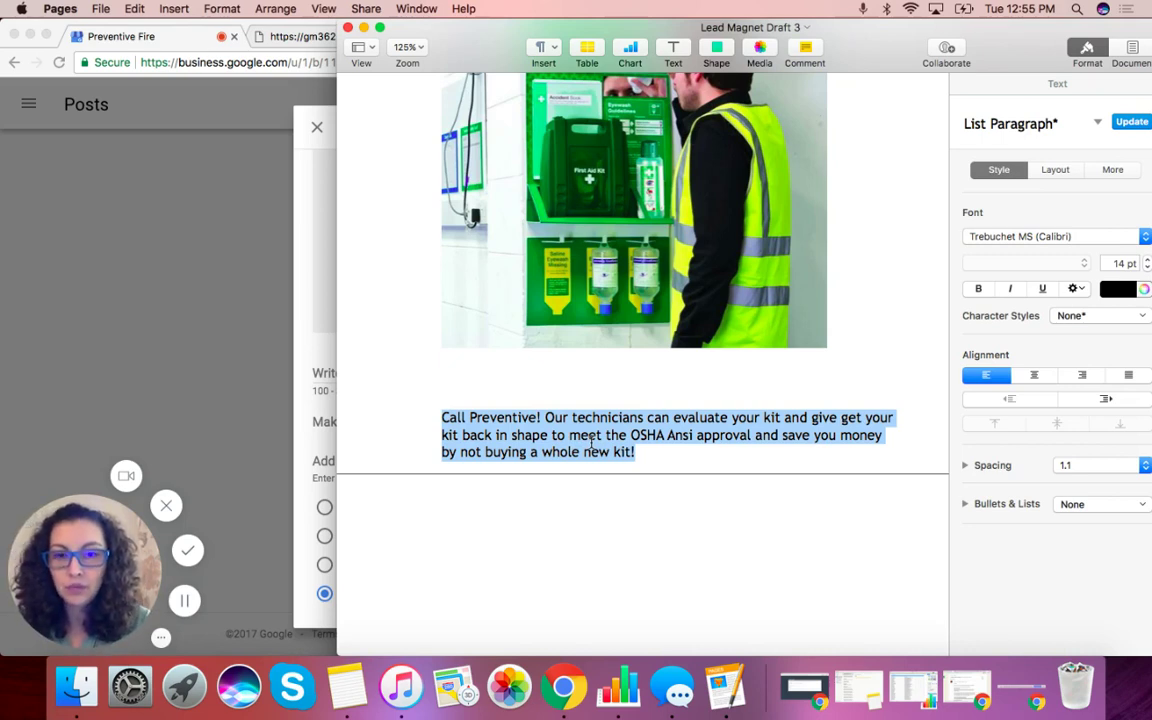
{"action": "key", "text": "Right"}
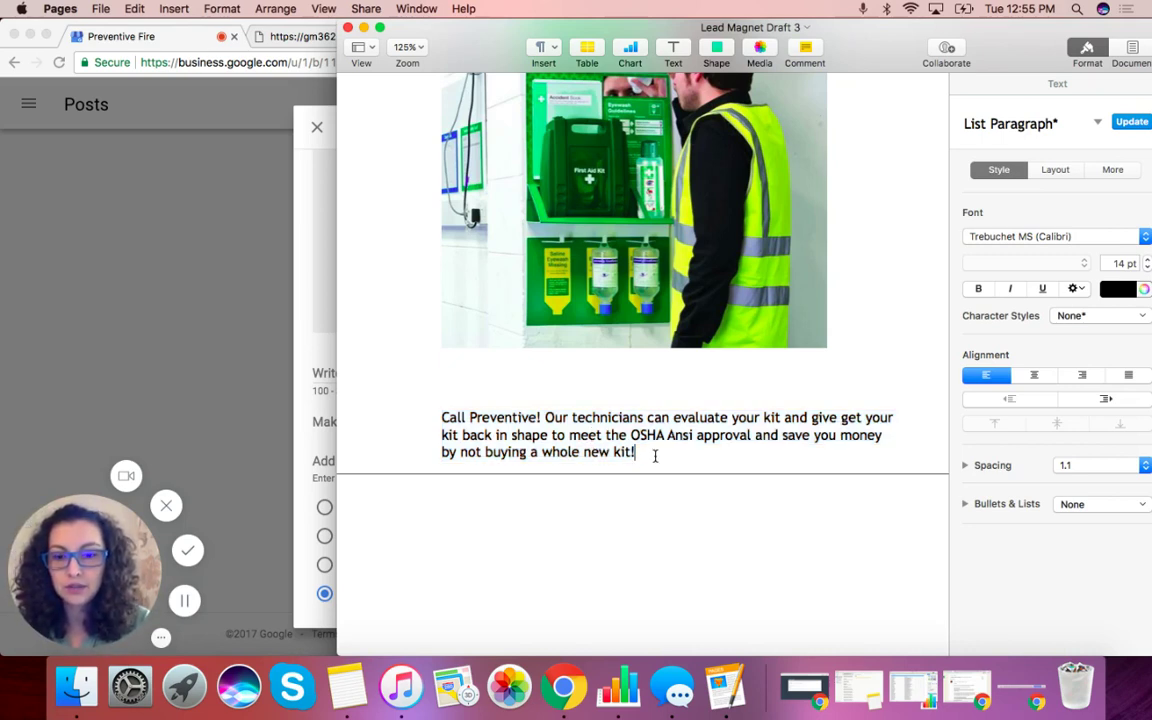
{"action": "left_click_drag", "start_coordinate": [655, 456], "coordinate": [437, 414]}
{"action": "key", "text": "super+c"}
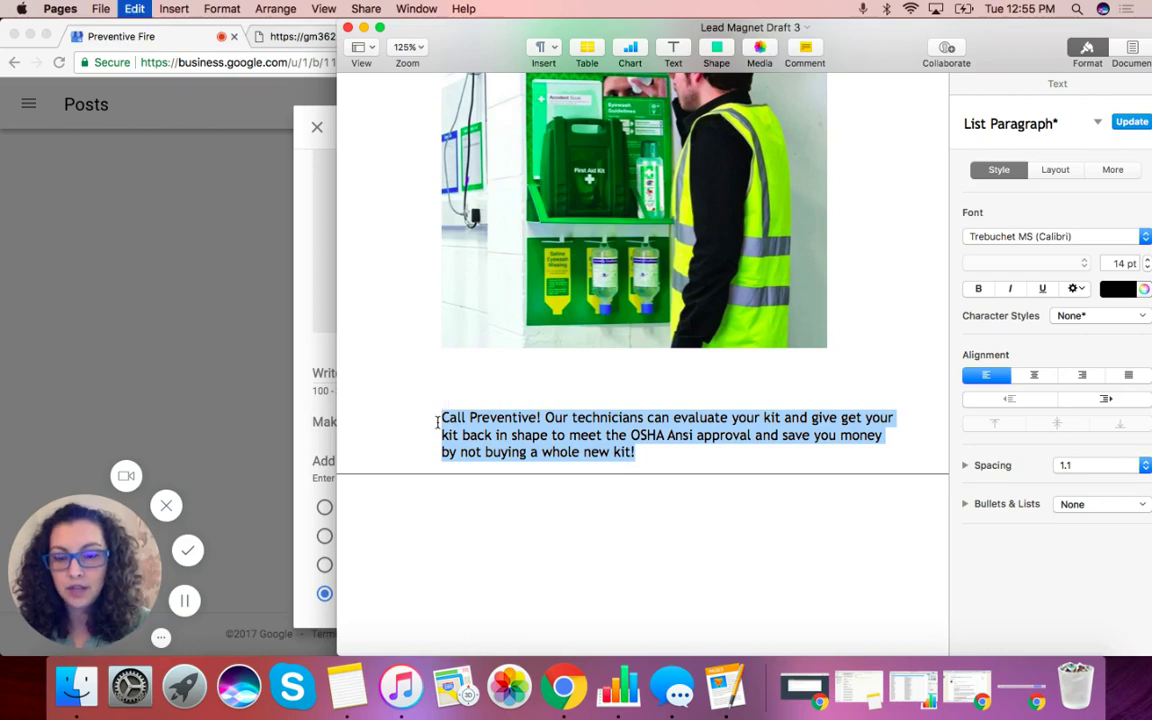
{"action": "left_click", "coordinate": [213, 228]}
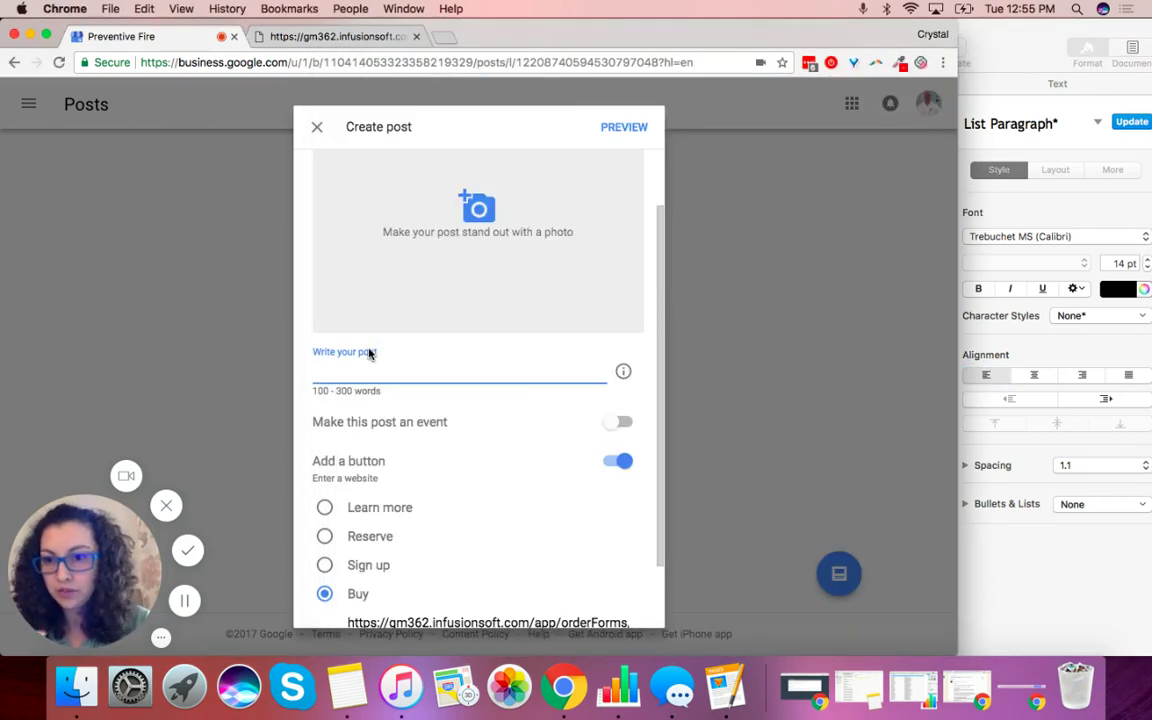
{"action": "key", "text": "super+v"}
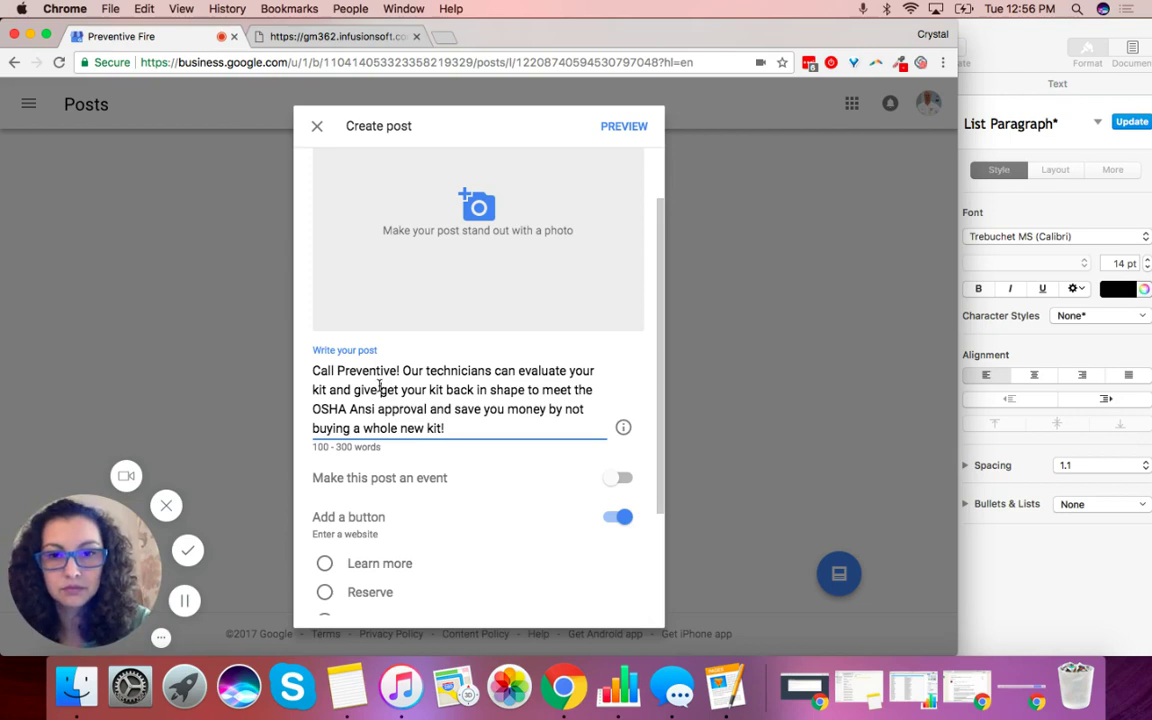
Step: Replace "and give" with "&" in the post text so it reads "evaluate your kit & get your kit back in shape"
{"action": "left_click", "coordinate": [379, 389]}
{"action": "key", "text": "BackSpace"}
{"action": "key", "text": "BackSpace"}
{"action": "key", "text": "BackSpace"}
{"action": "key", "text": "BackSpace"}
{"action": "key", "text": "BackSpace"}
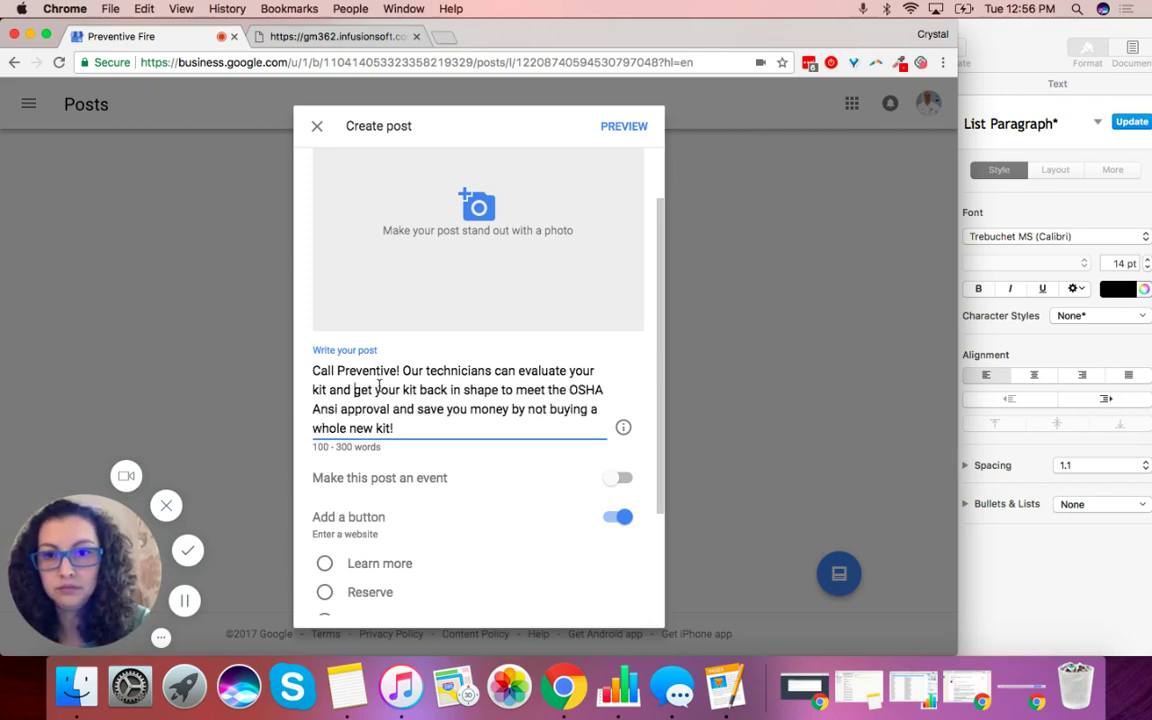
{"action": "key", "text": "BackSpace"}
{"action": "key", "text": "BackSpace"}
{"action": "key", "text": "BackSpace"}
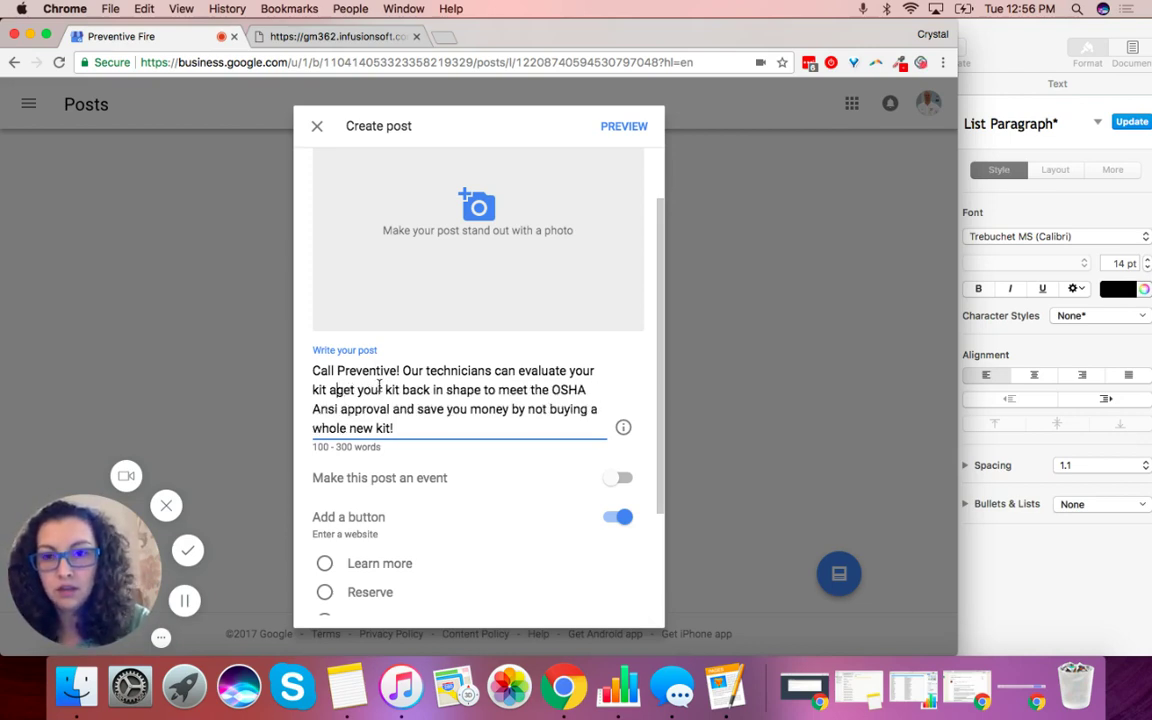
{"action": "key", "text": "BackSpace"}
{"action": "type", "text": "&"}
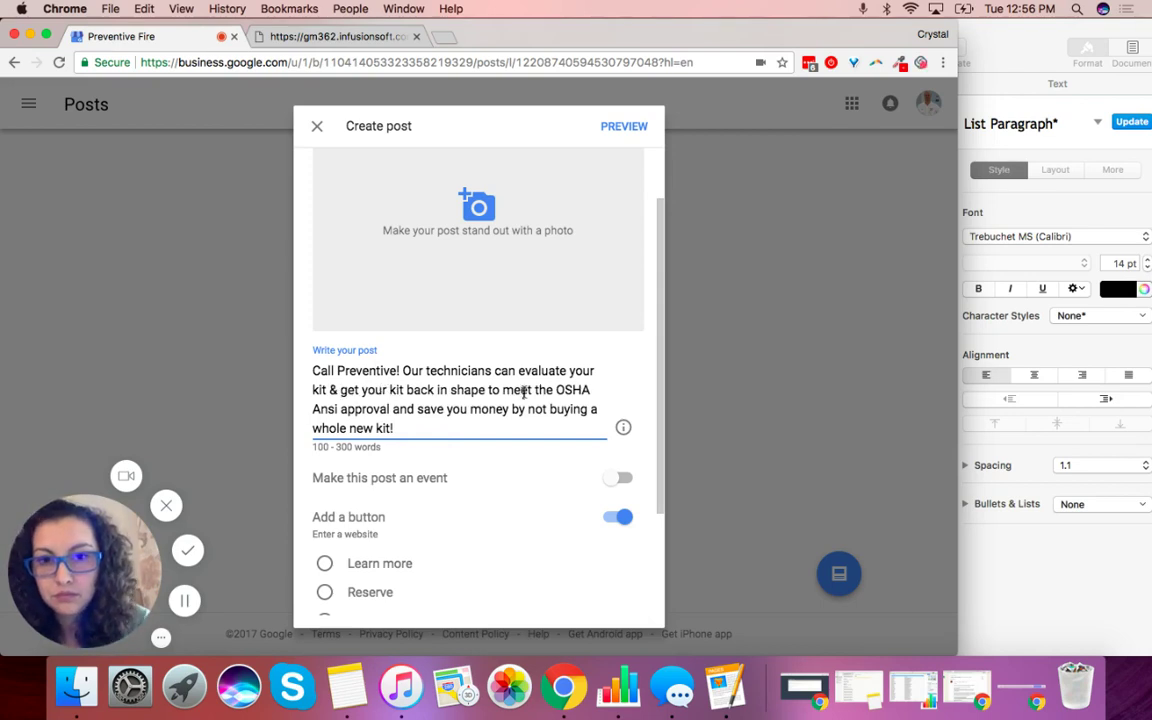
Step: Replace the "and" before "save you money" with "&" in the post text
{"action": "left_click", "coordinate": [414, 409]}
{"action": "key", "text": "BackSpace"}
{"action": "key", "text": "BackSpace"}
{"action": "key", "text": "BackSpace"}
{"action": "type", "text": "&"}
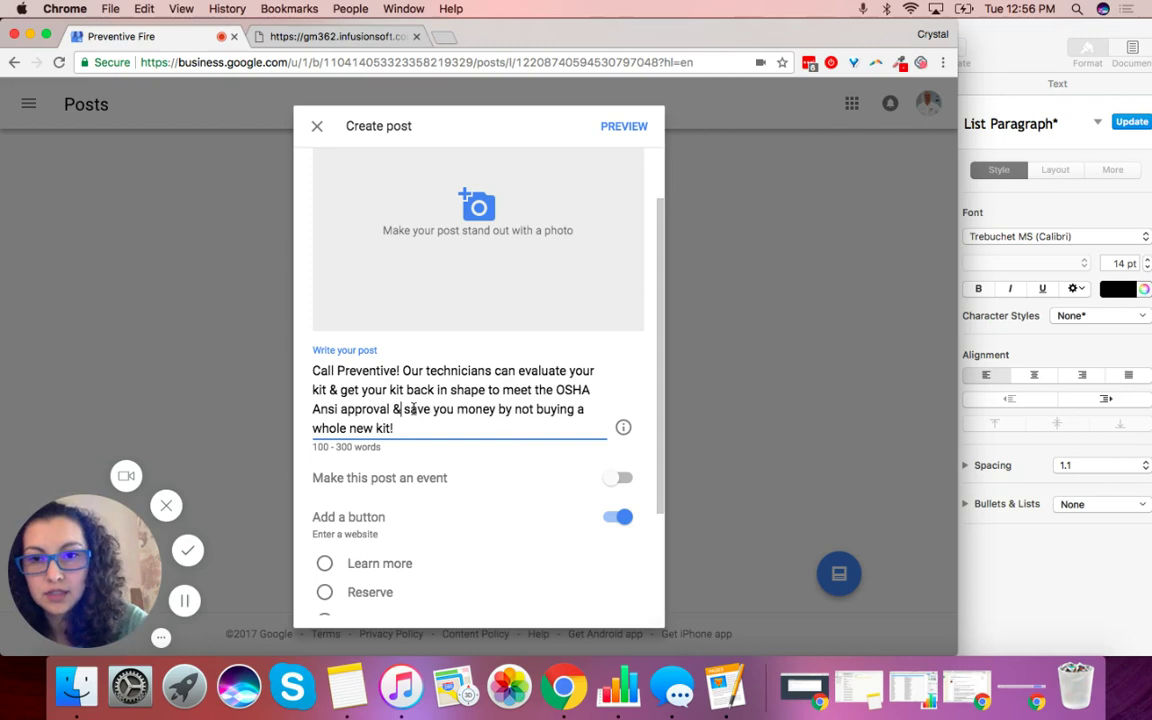
Step: Change the opening phrase of the post text to "Call Preventive Fire!"
{"action": "left_click", "coordinate": [399, 370]}
{"action": "key", "text": "BackSpace"}
{"action": "type", "text": "."}
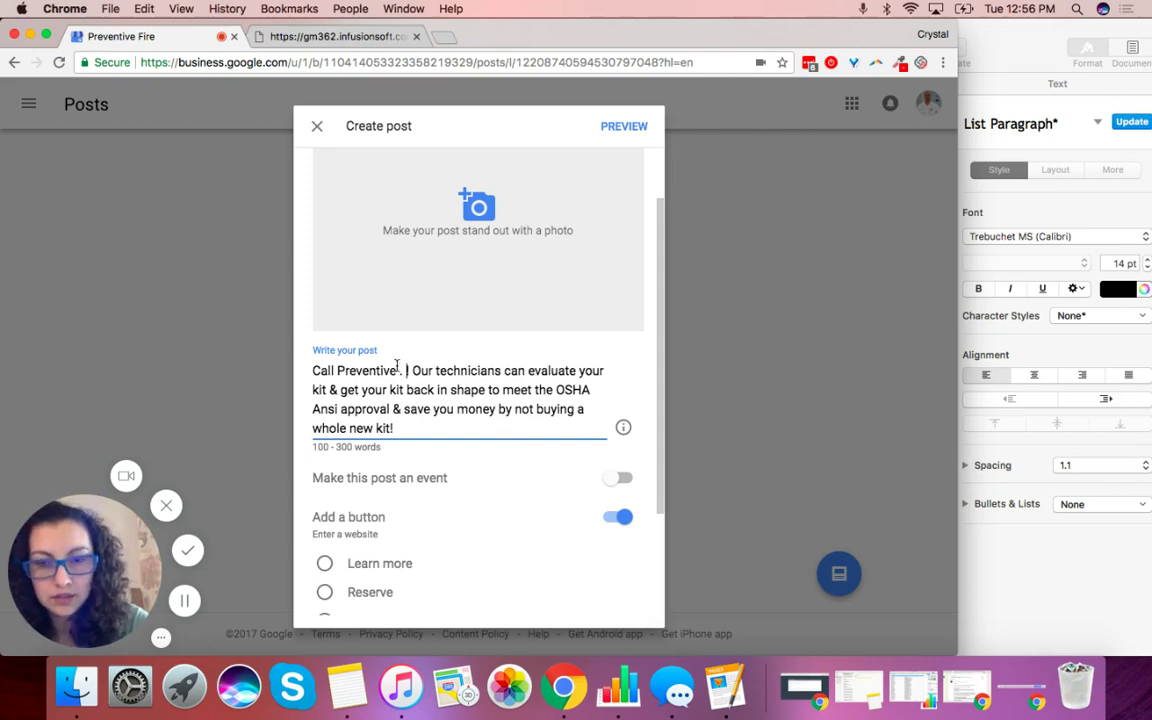
{"action": "key", "text": "BackSpace"}
{"action": "key", "text": "BackSpace"}
{"action": "type", "text": "!"}
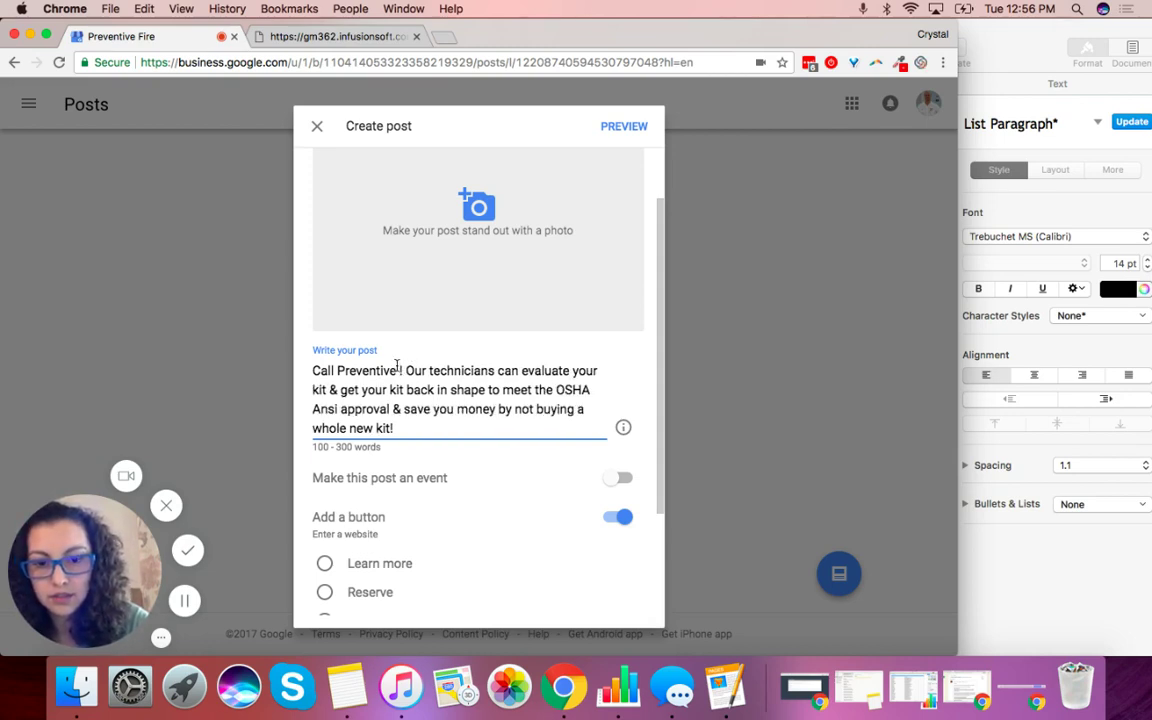
{"action": "left_click", "coordinate": [397, 370]}
{"action": "type", "text": "Fire"}
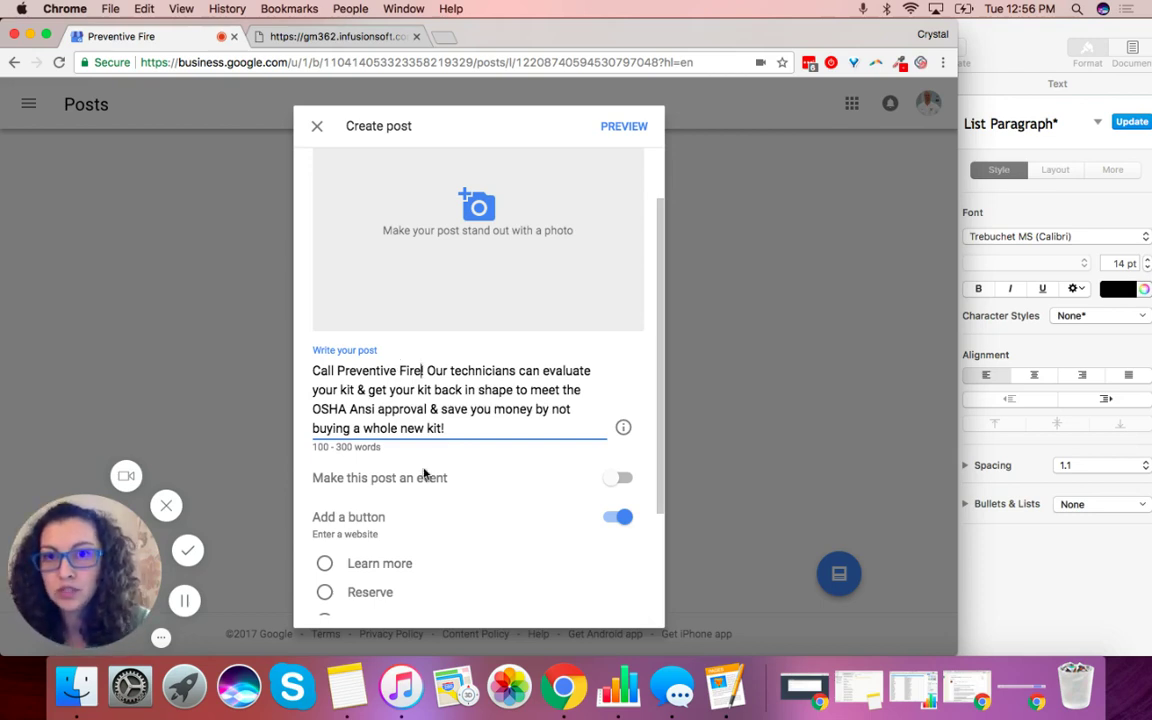
Step: Upload Portable First Aid Kit.png from the Downloads folder as the post's photo, keeping the default crop
{"action": "left_click", "coordinate": [476, 204]}
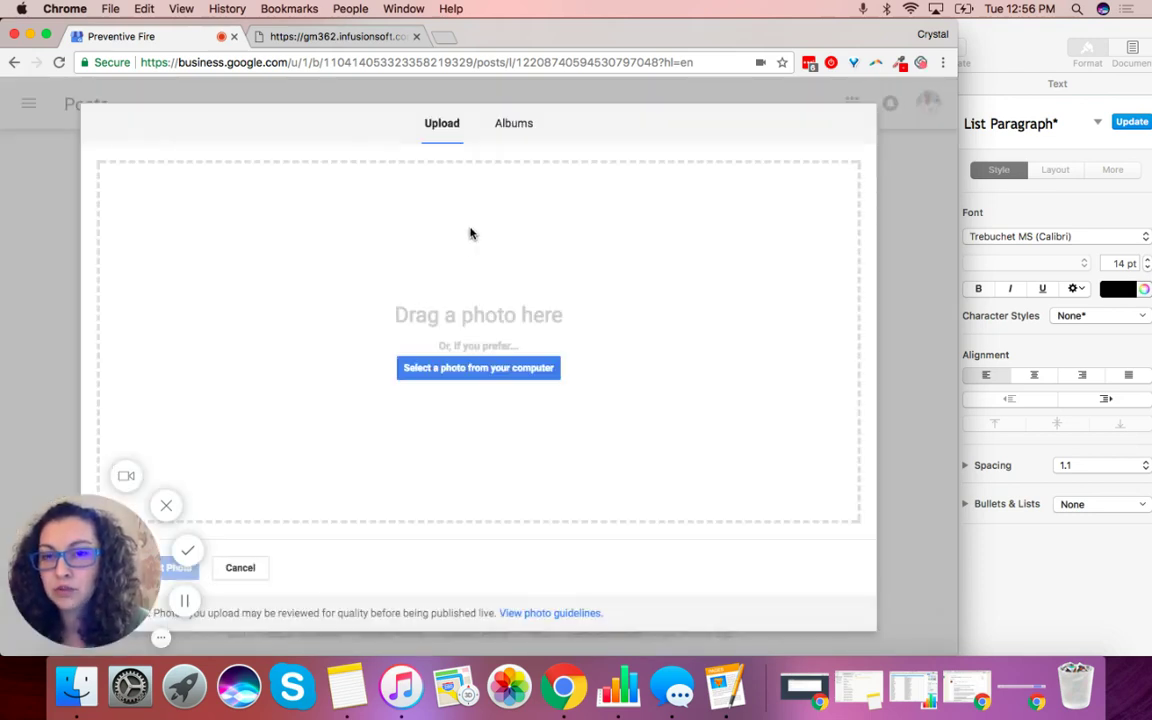
{"action": "left_click", "coordinate": [470, 367]}
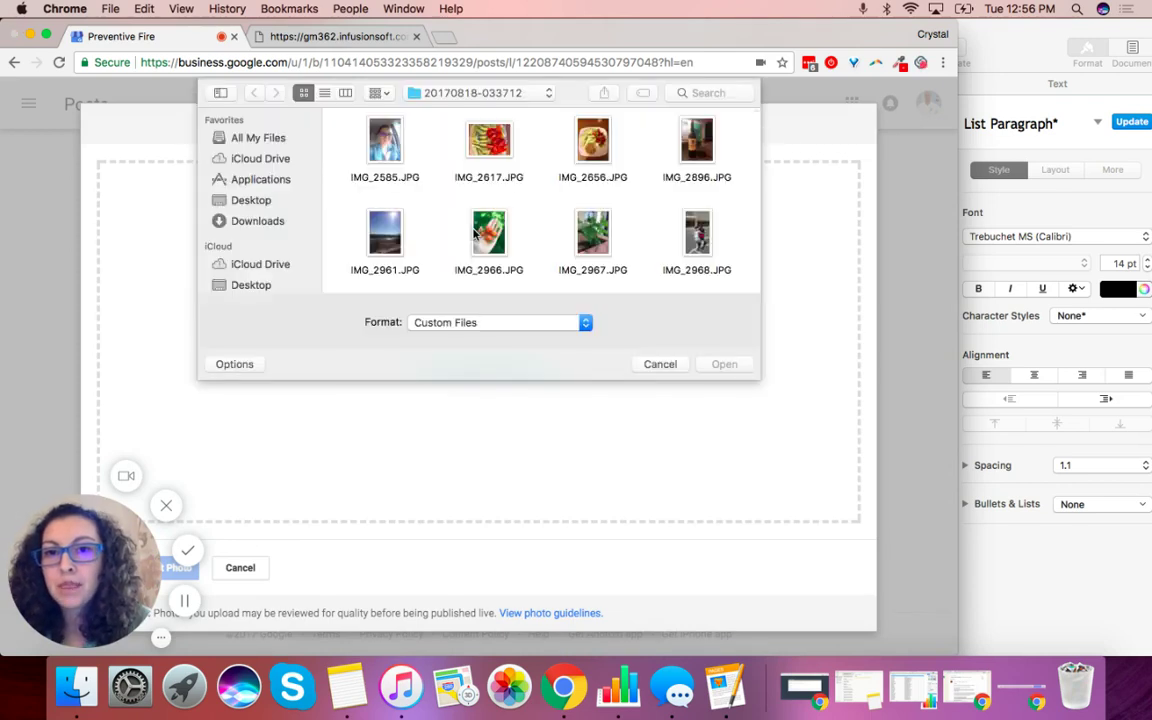
{"action": "left_click", "coordinate": [257, 222]}
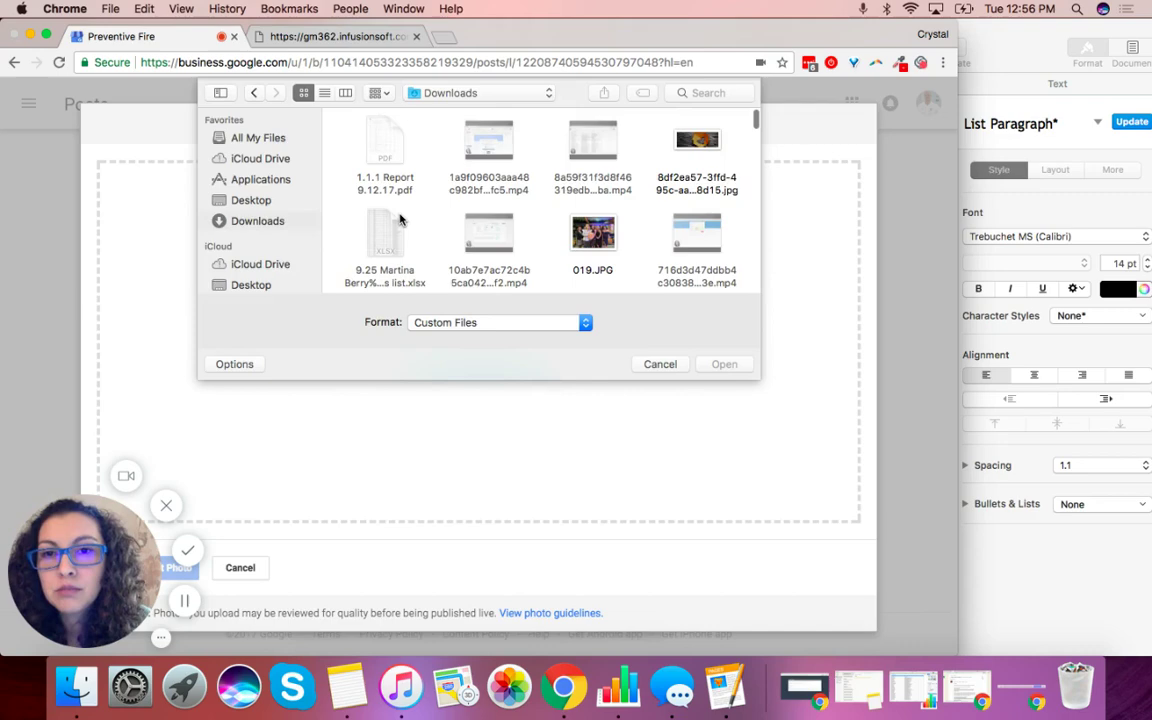
{"action": "scroll", "coordinate": [400, 218], "scroll_direction": "down", "scroll_amount": 10}
{"action": "scroll", "coordinate": [400, 218], "scroll_direction": "down", "scroll_amount": 15}
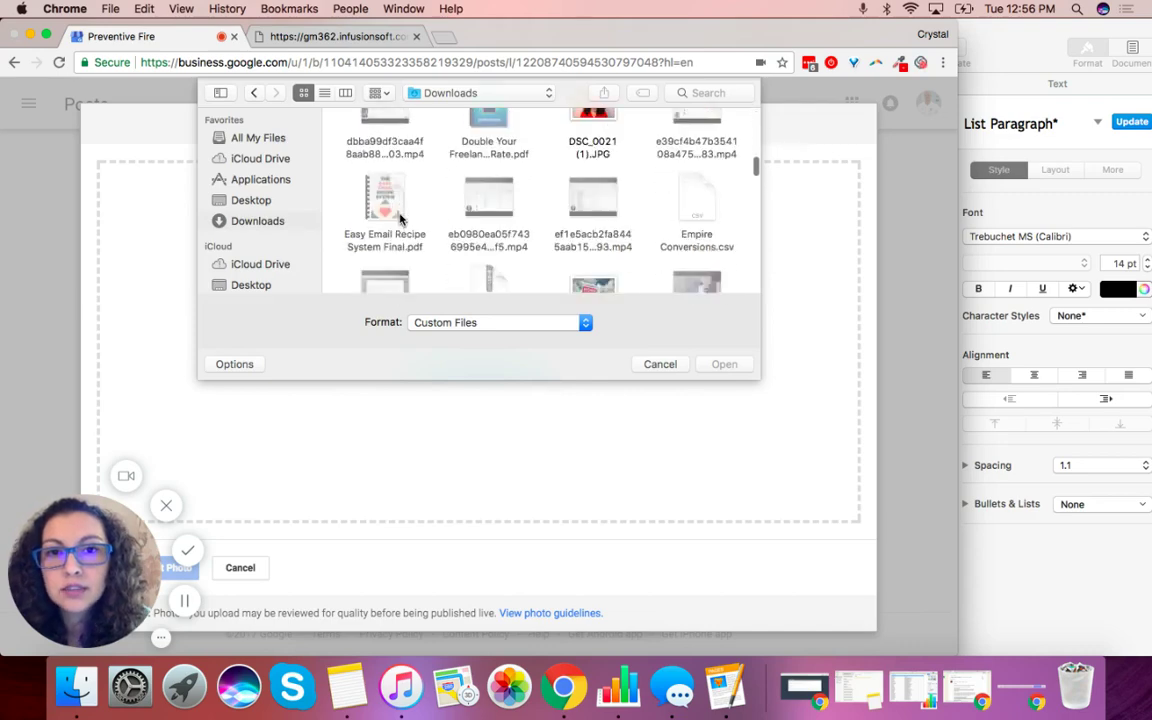
{"action": "scroll", "coordinate": [400, 218], "scroll_direction": "down", "scroll_amount": 10}
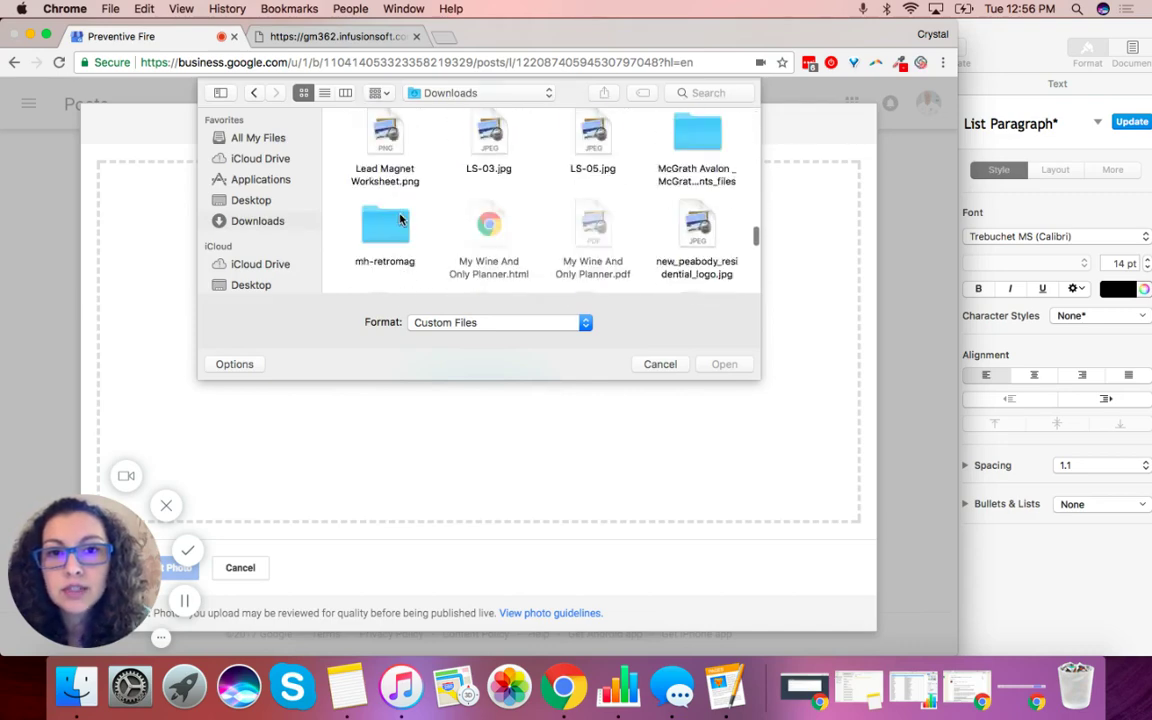
{"action": "left_click", "coordinate": [386, 167]}
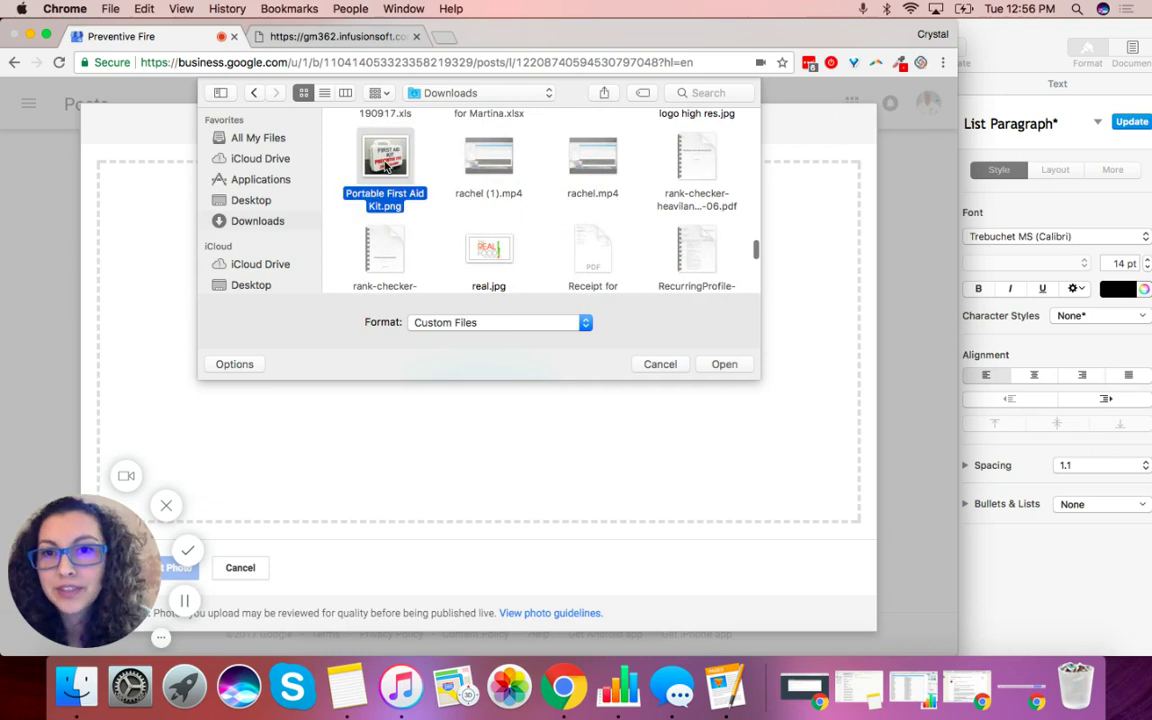
{"action": "key", "text": "Return"}
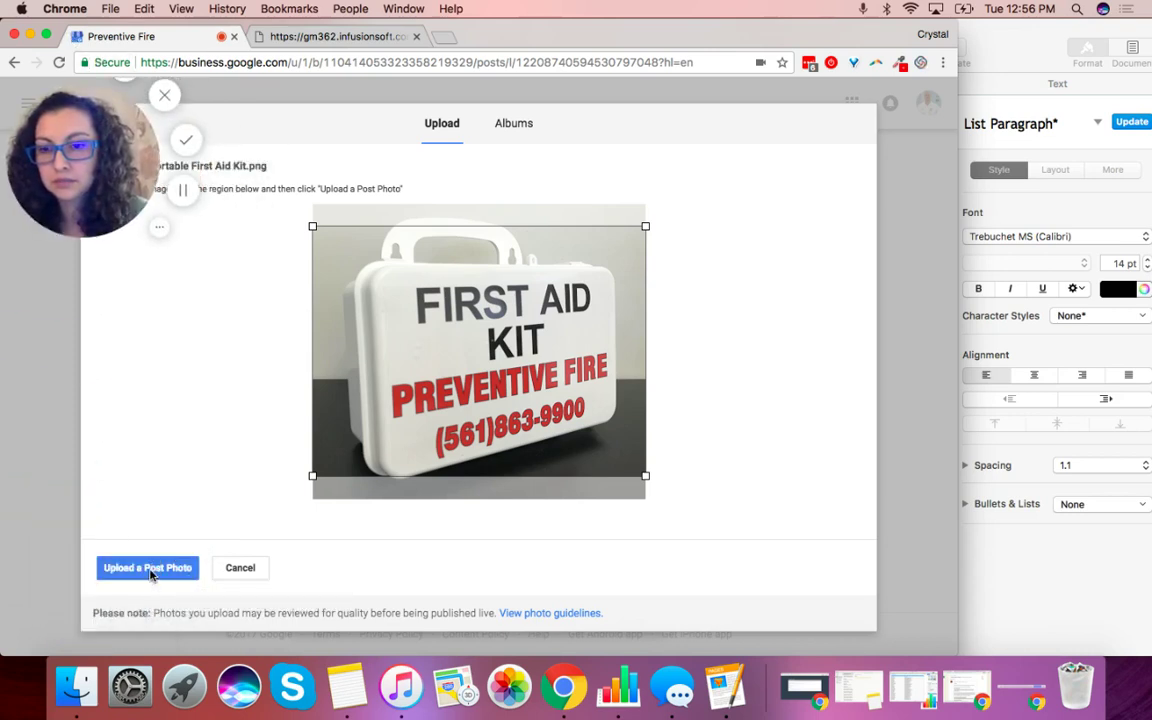
{"action": "left_click", "coordinate": [148, 568]}
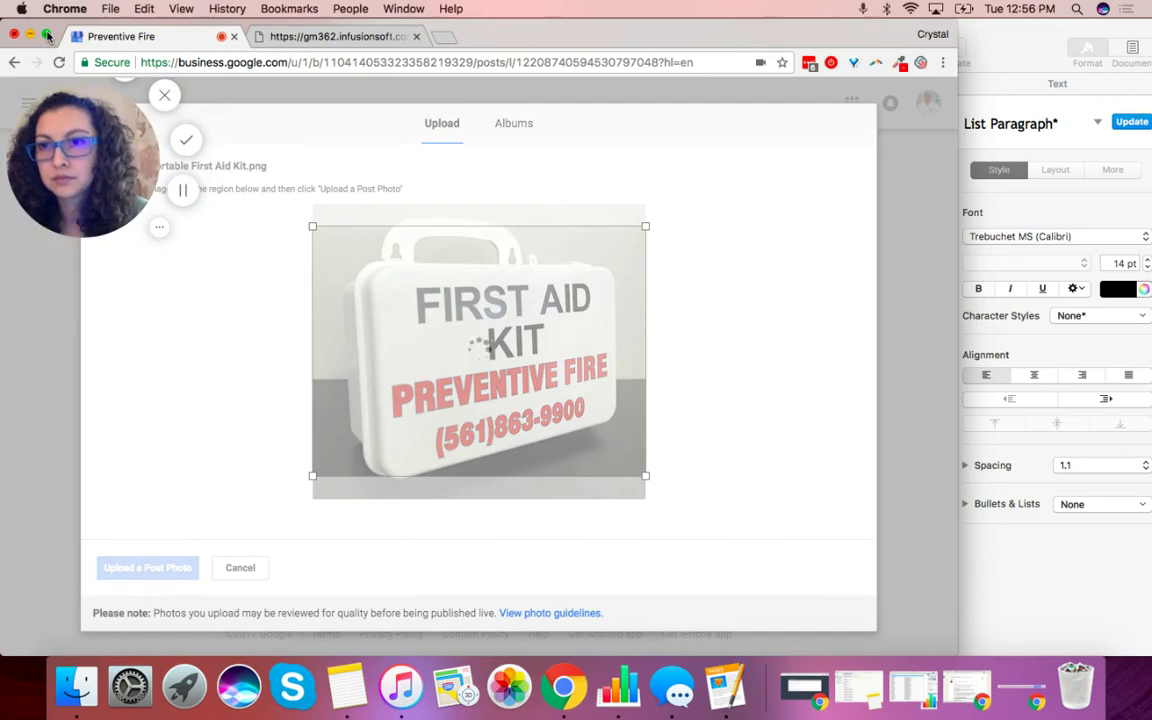
Step: Review the finished post in full screen, preview it with its Buy link, and publish it
{"action": "left_click", "coordinate": [46, 35]}
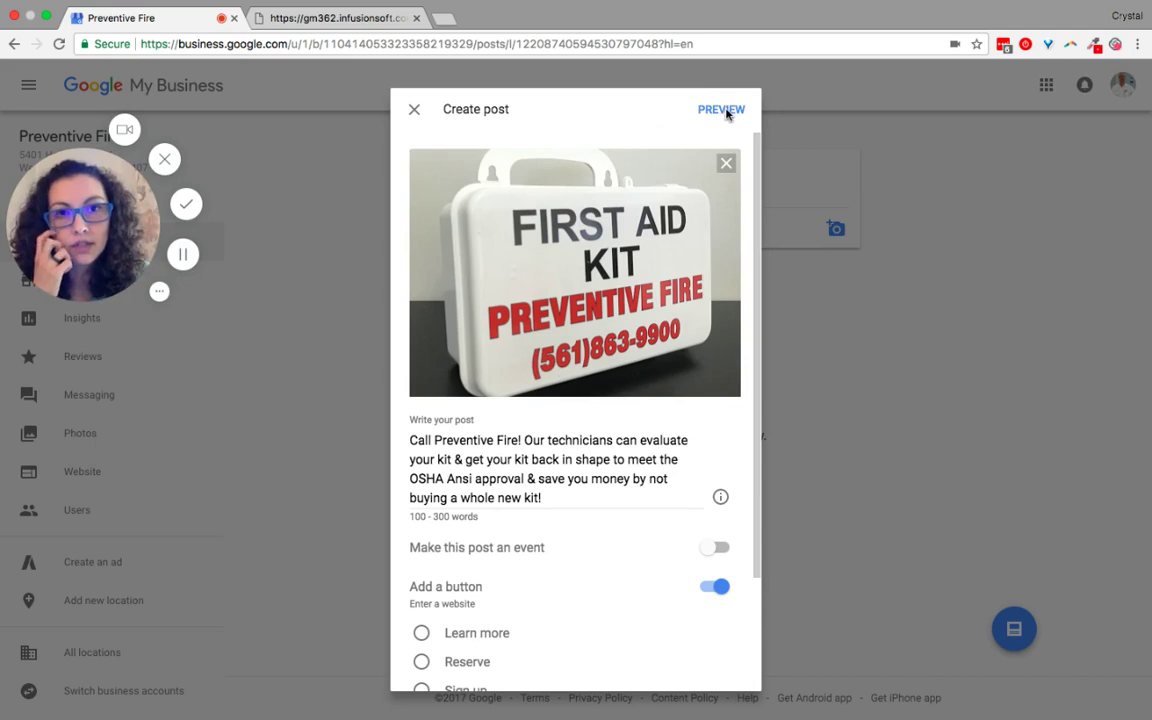
{"action": "scroll", "coordinate": [630, 275], "scroll_direction": "down", "scroll_amount": 2}
{"action": "scroll", "coordinate": [630, 275], "scroll_direction": "up", "scroll_amount": 2}
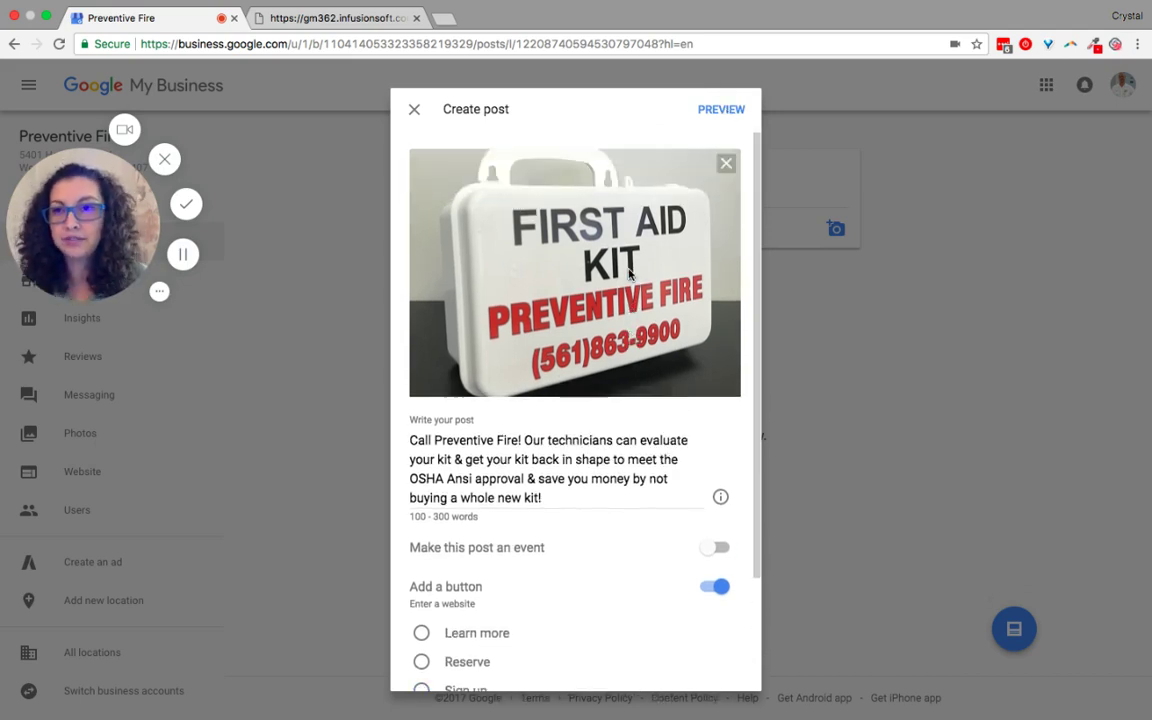
{"action": "scroll", "coordinate": [630, 275], "scroll_direction": "down", "scroll_amount": 2}
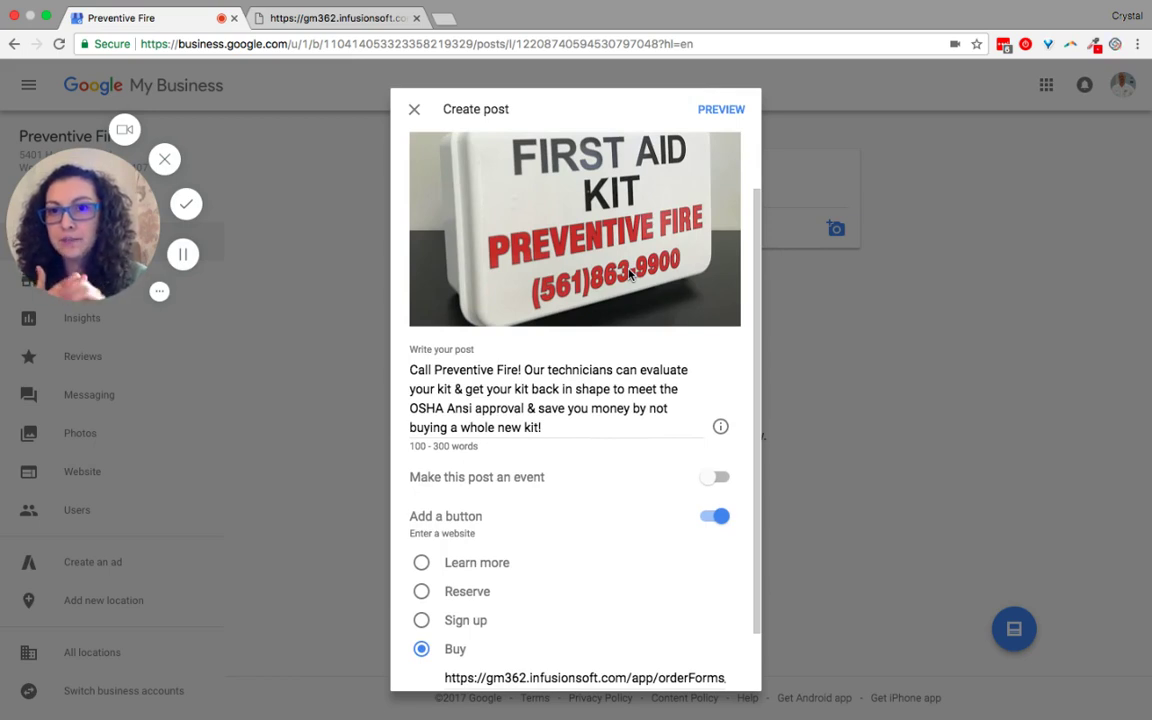
{"action": "scroll", "coordinate": [630, 275], "scroll_direction": "down", "scroll_amount": 2}
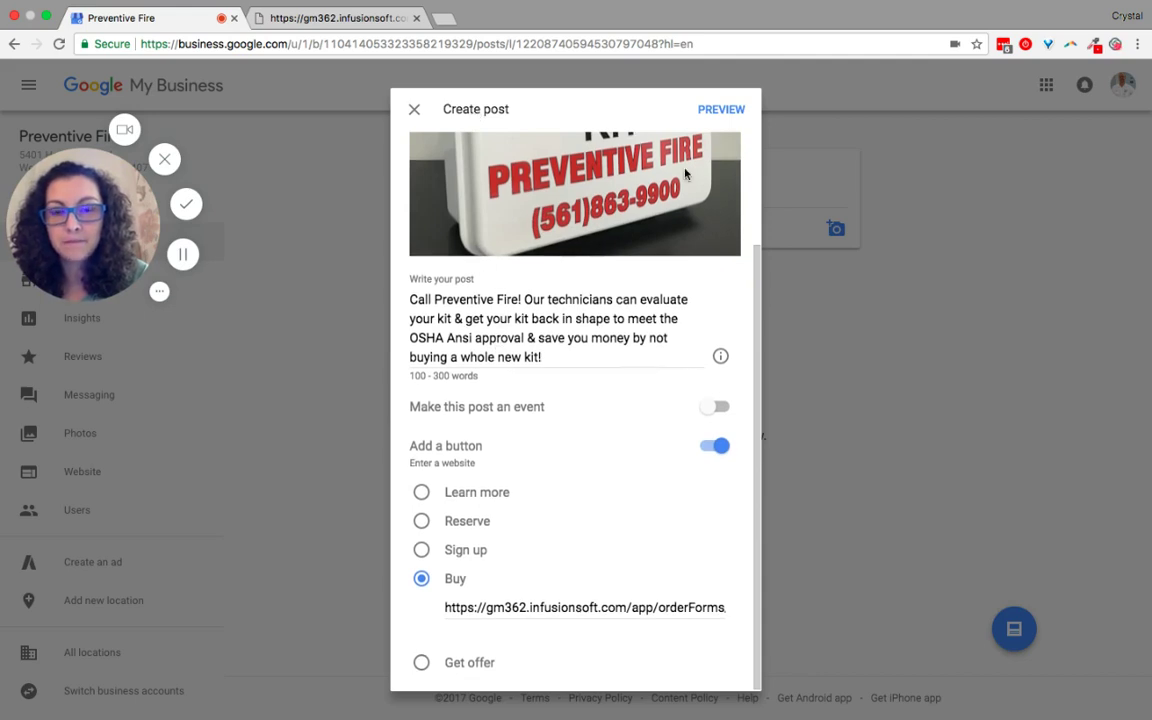
{"action": "left_click", "coordinate": [724, 112]}
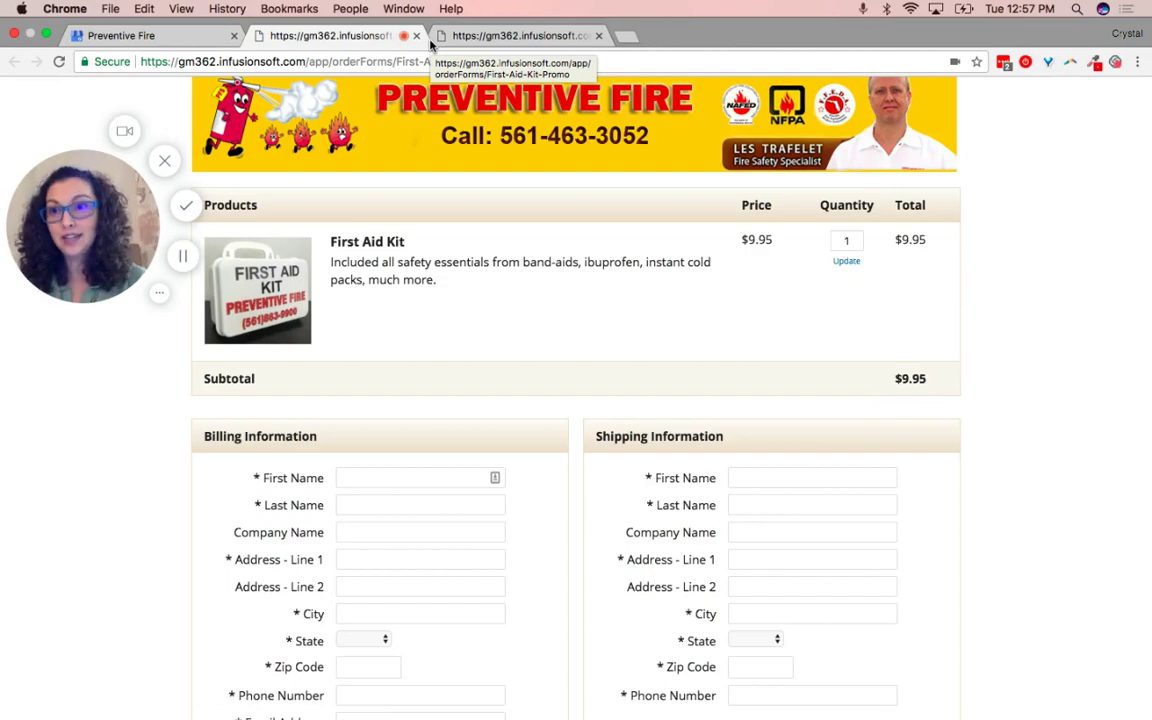
{"action": "left_click", "coordinate": [175, 36]}
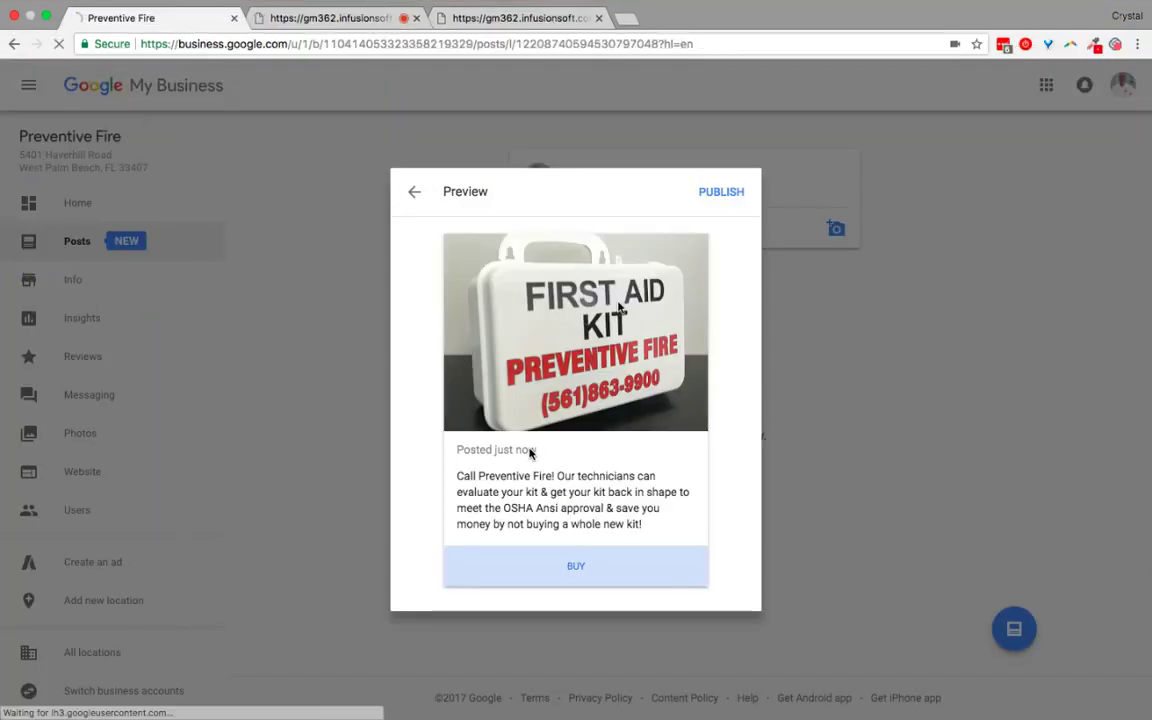
{"action": "left_click", "coordinate": [718, 204]}
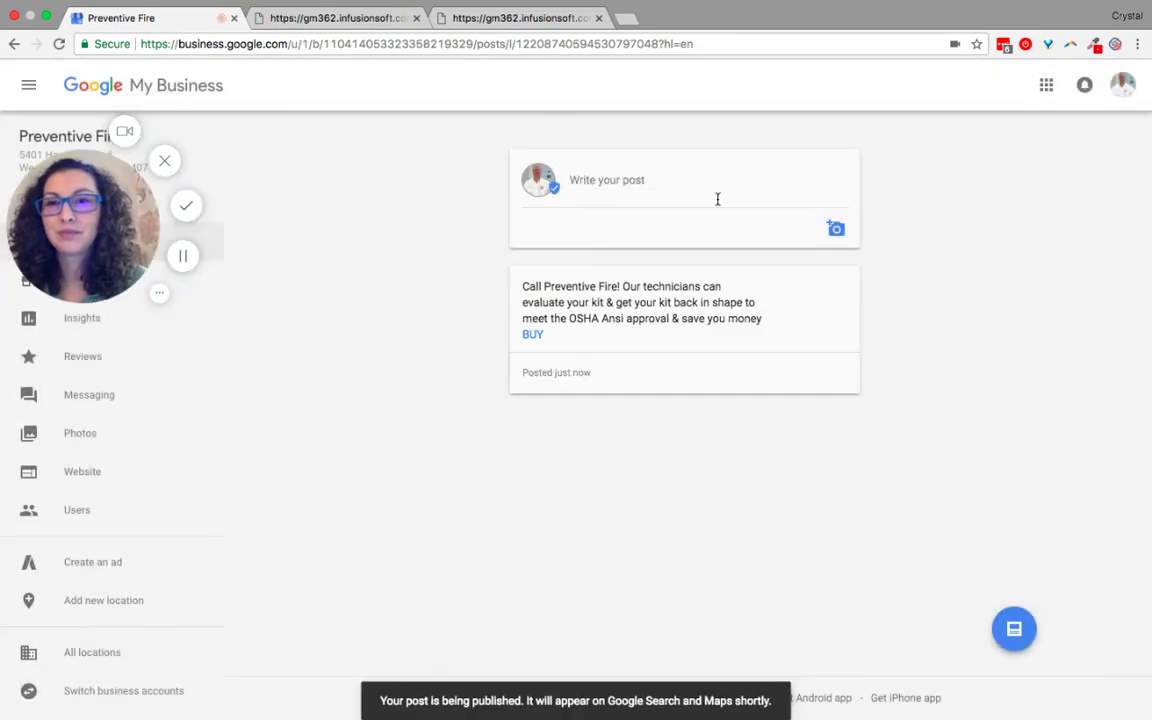